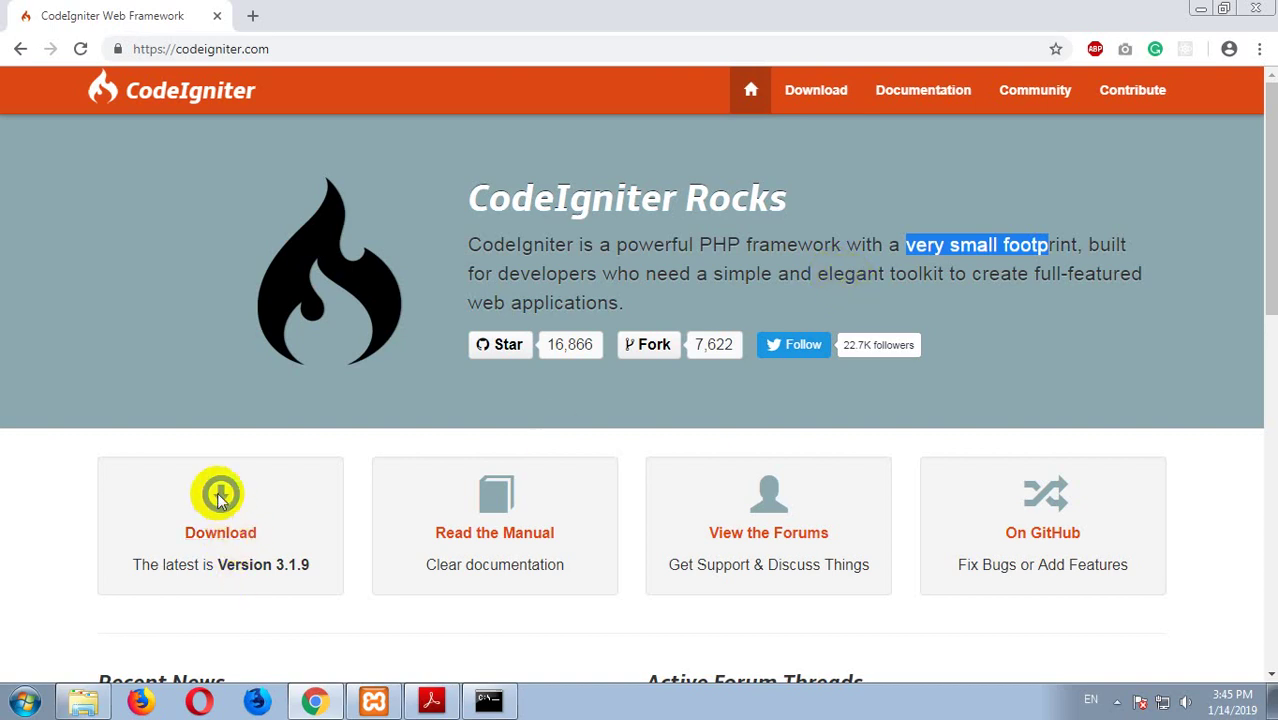
Step: Download the latest CodeIgniter release, version 3.1.9, and open the online user guide
left_click(223, 538)
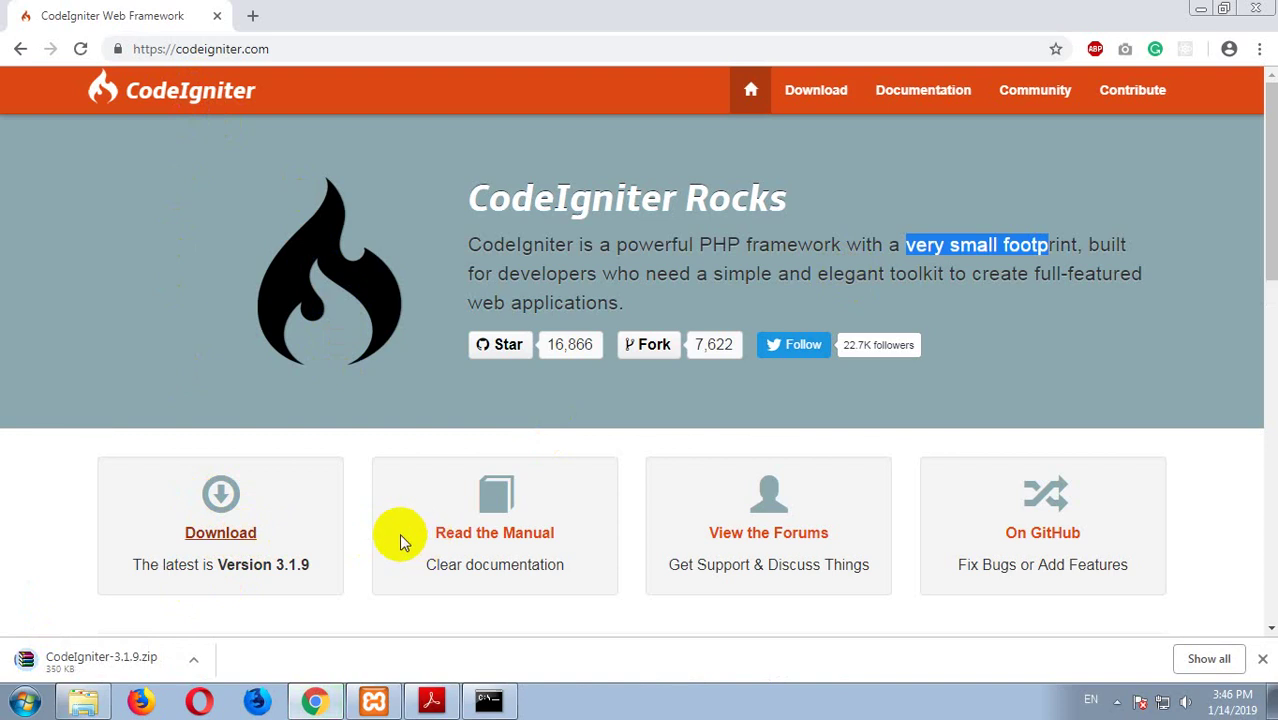
left_click(498, 547)
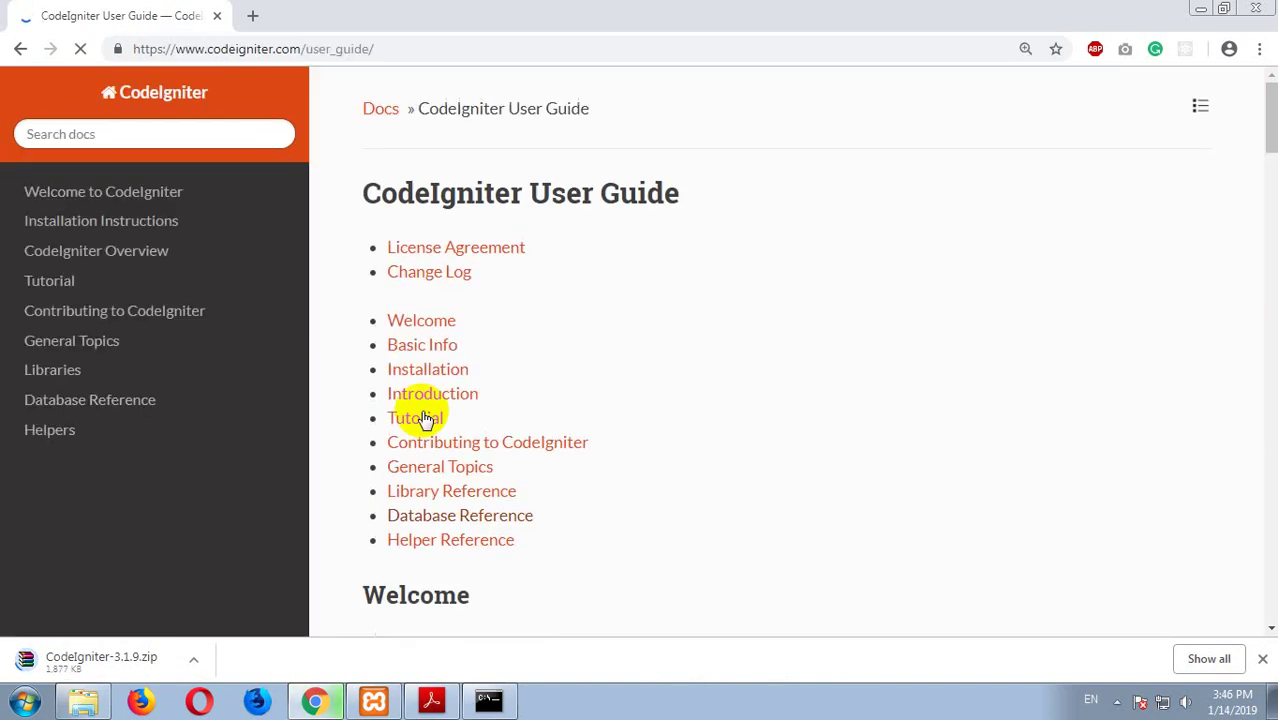
left_click_drag(306, 48, 370, 50)
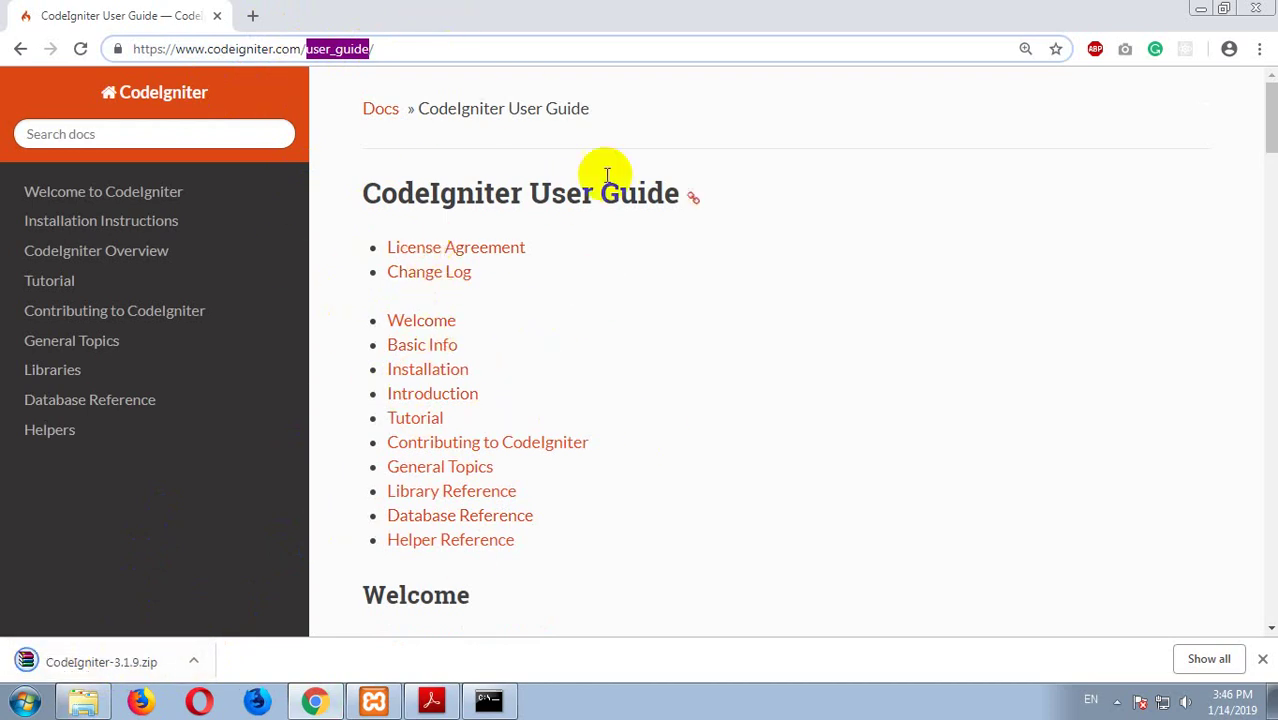
Step: Locate the downloaded CodeIgniter-3.1.9.zip in its folder and copy it into D:\xampp728\htdocs\r37a\CI
left_click(194, 660)
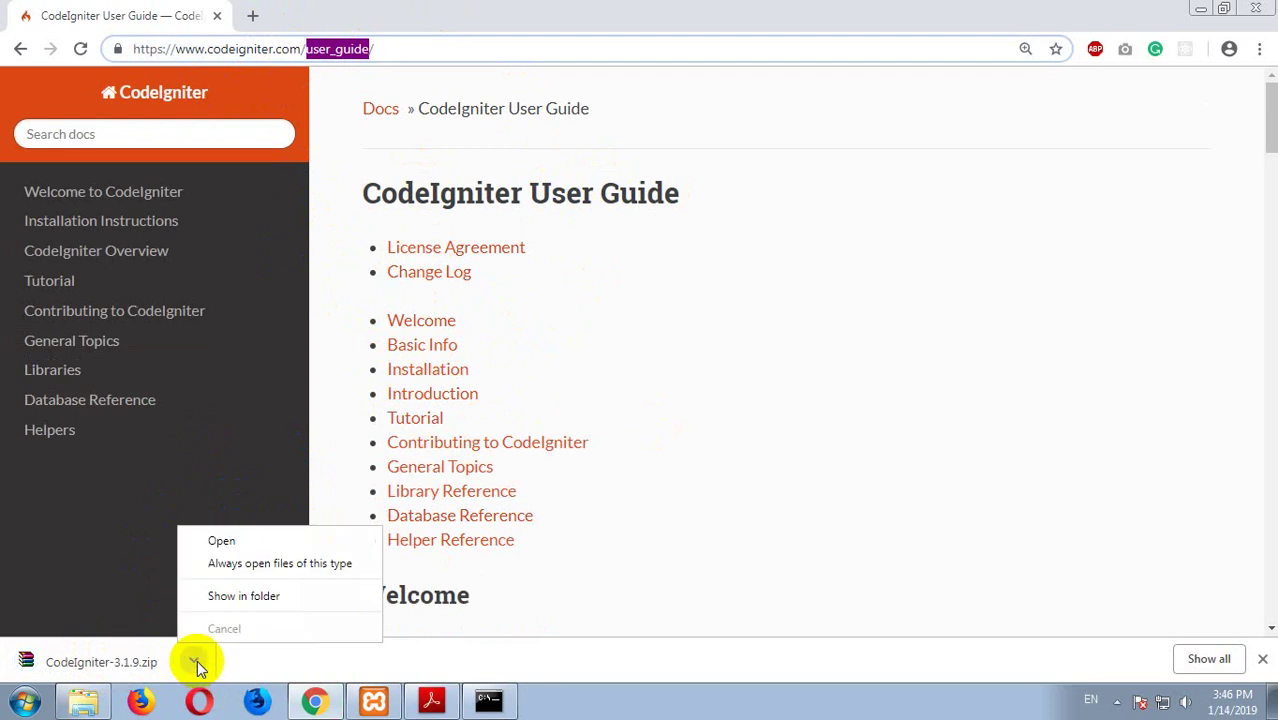
left_click(226, 598)
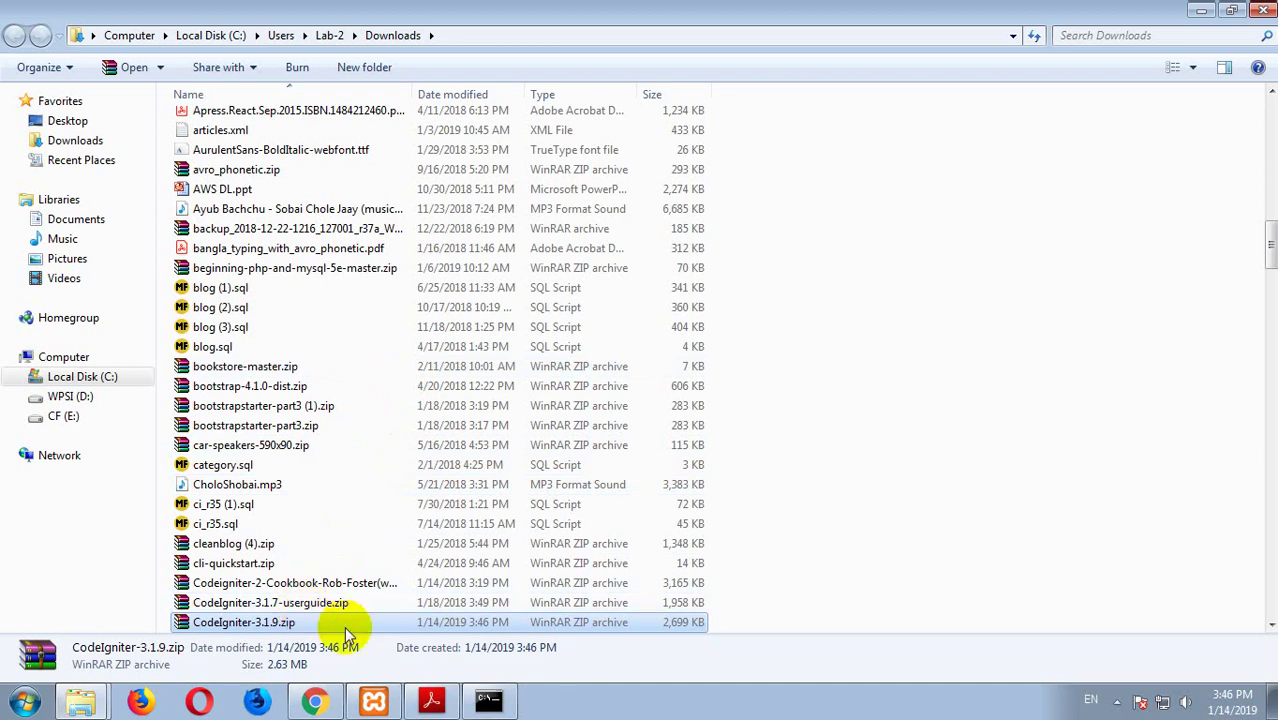
left_click(1201, 12)
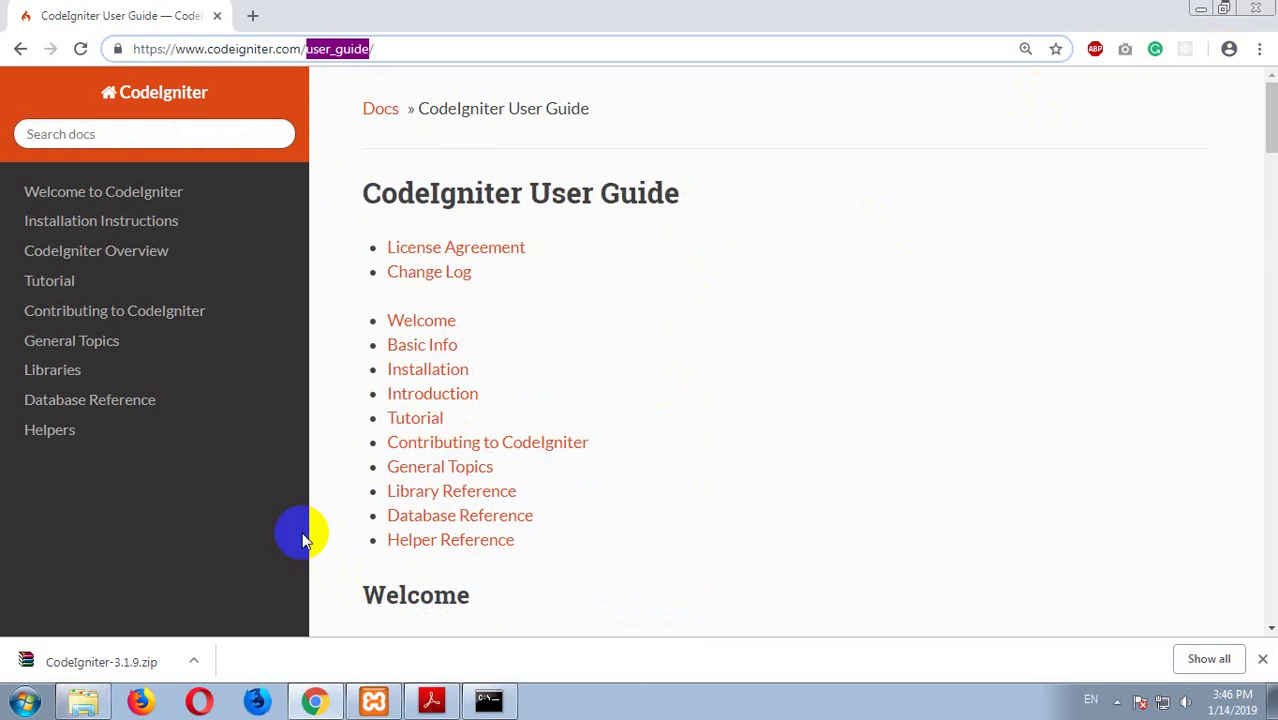
left_click(84, 704)
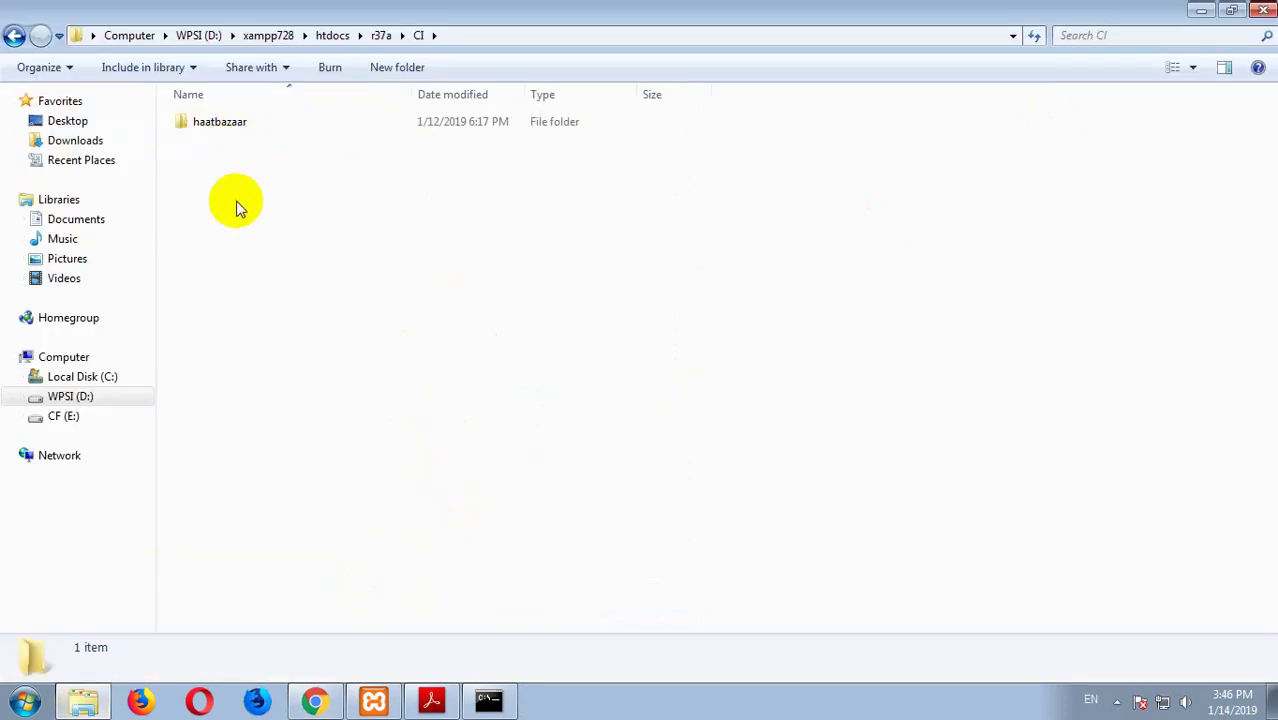
key("ctrl+v")
left_click(274, 268)
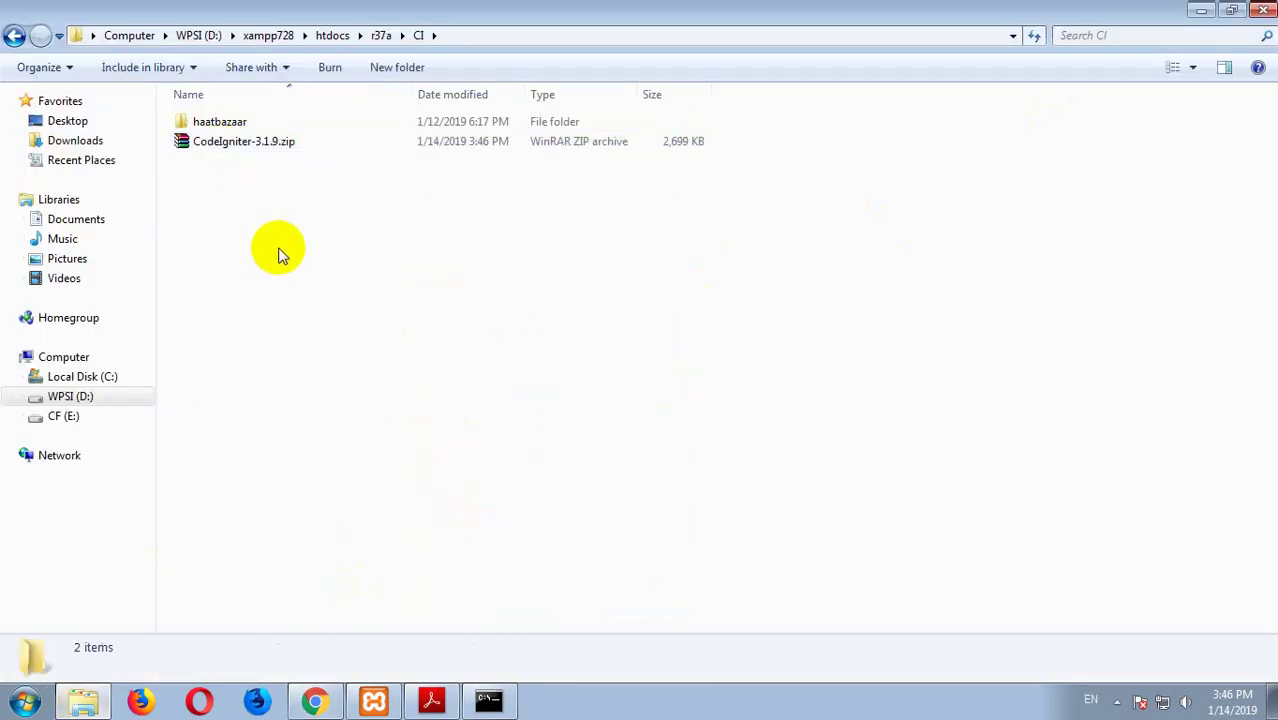
Step: Extract CodeIgniter-3.1.9.zip into its own CodeIgniter-3.1.9 folder inside the CI folder
left_click(273, 141)
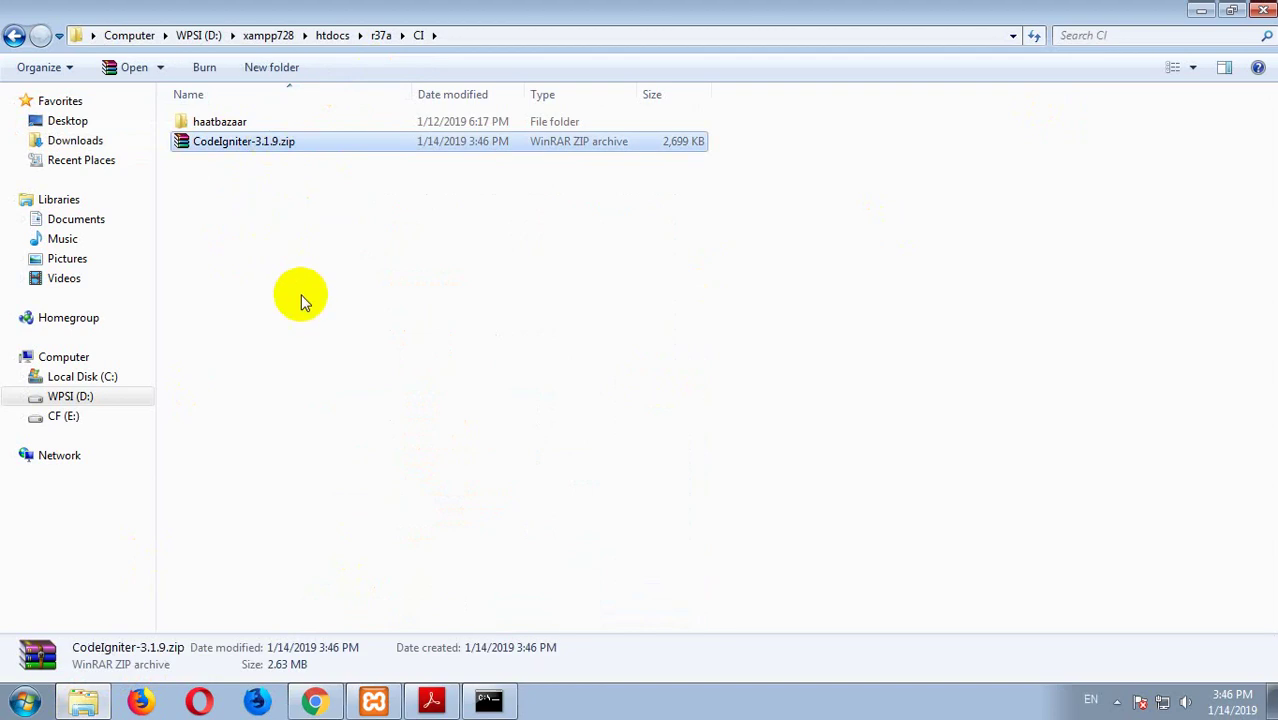
right_click(242, 142)
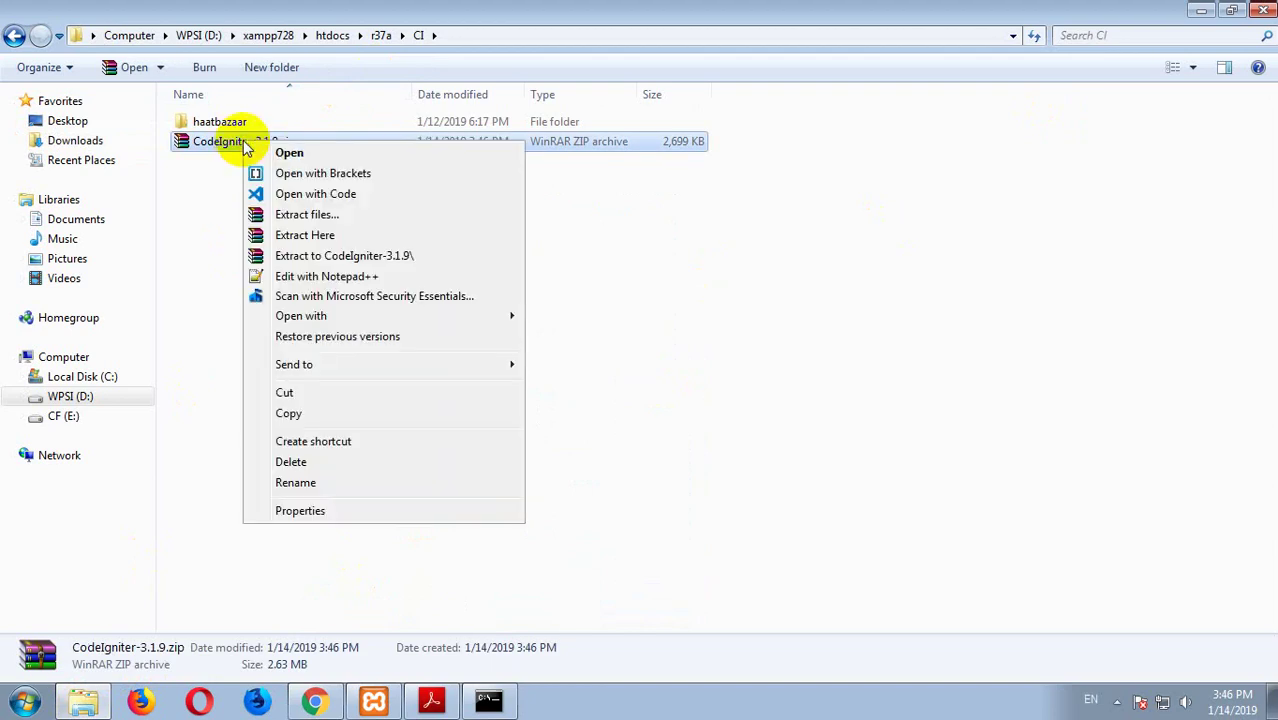
left_click(375, 258)
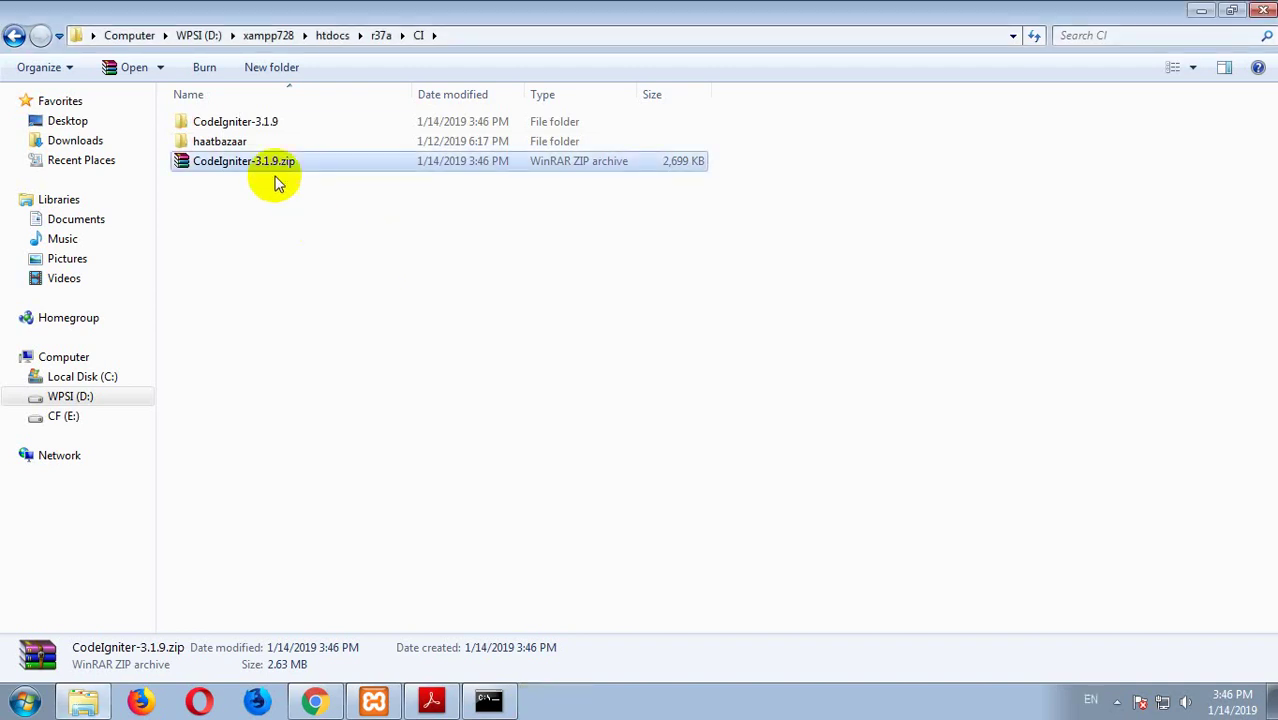
Step: Check the contents of the extracted inner CodeIgniter-3.1.9 folder and rename that inner folder as cibookwork
double_click(290, 118)
left_click(255, 128)
double_click(255, 130)
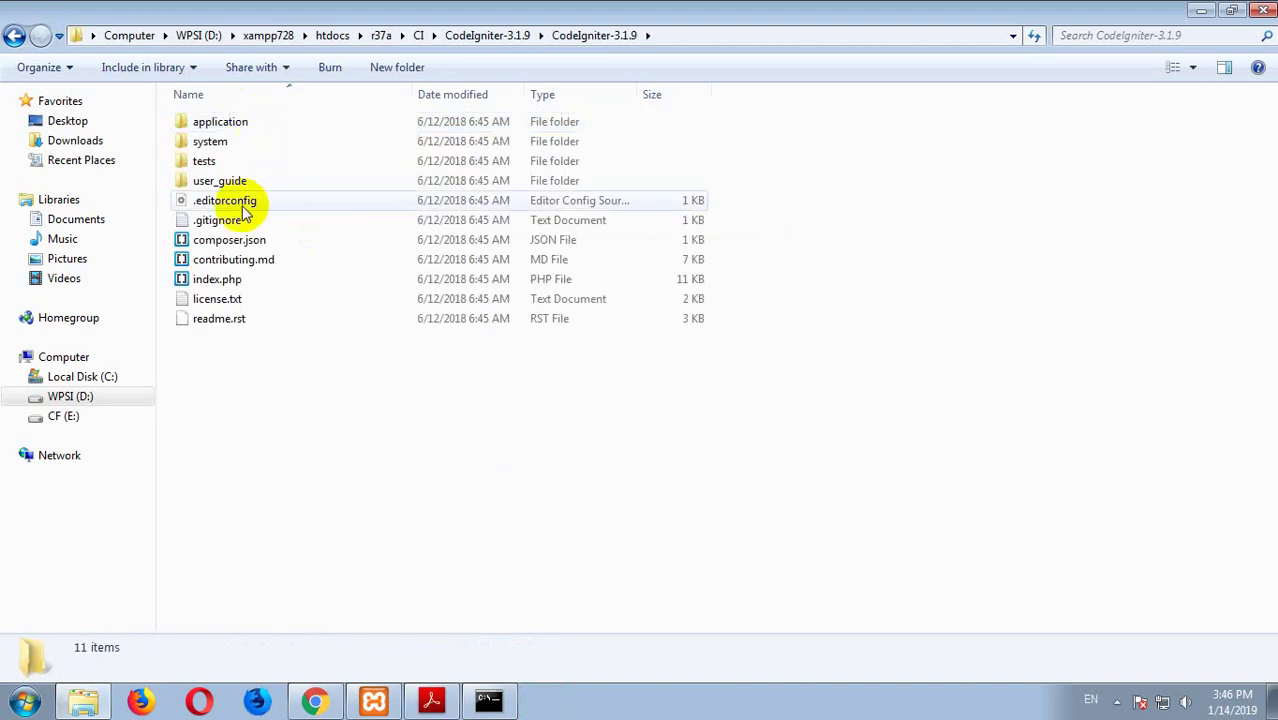
left_click(487, 35)
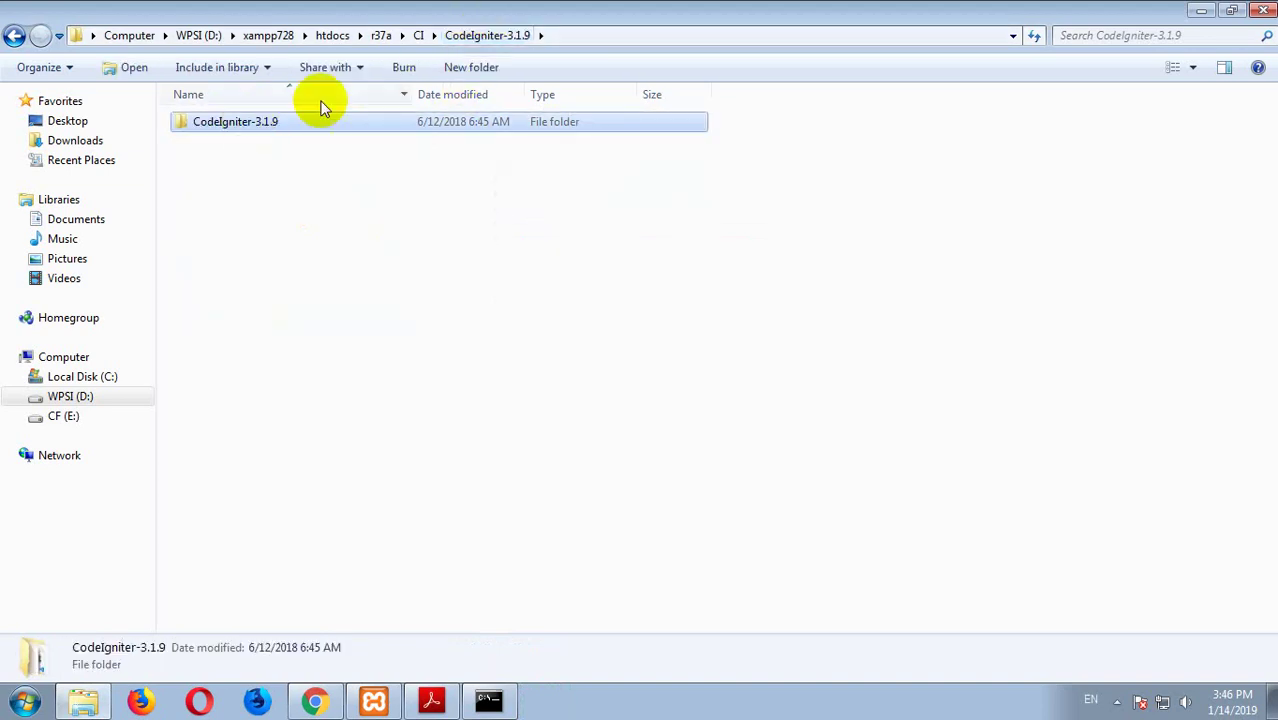
left_click(238, 122)
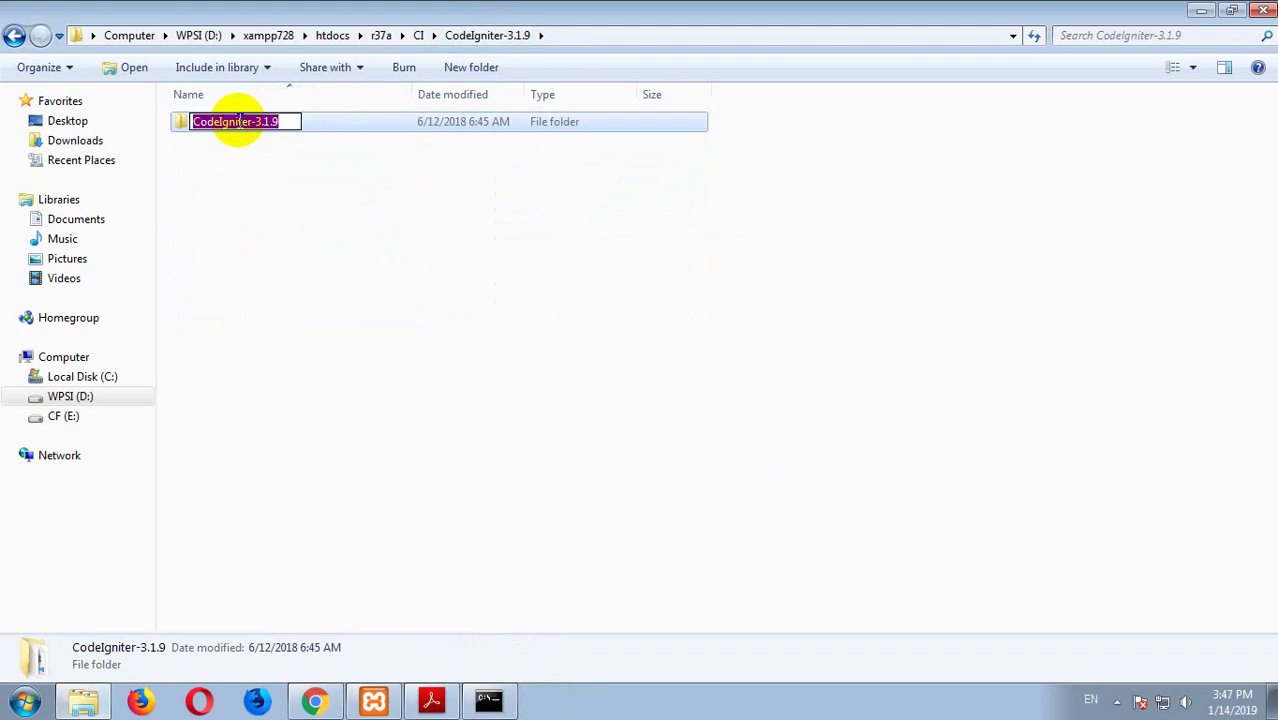
type("cibookwork")
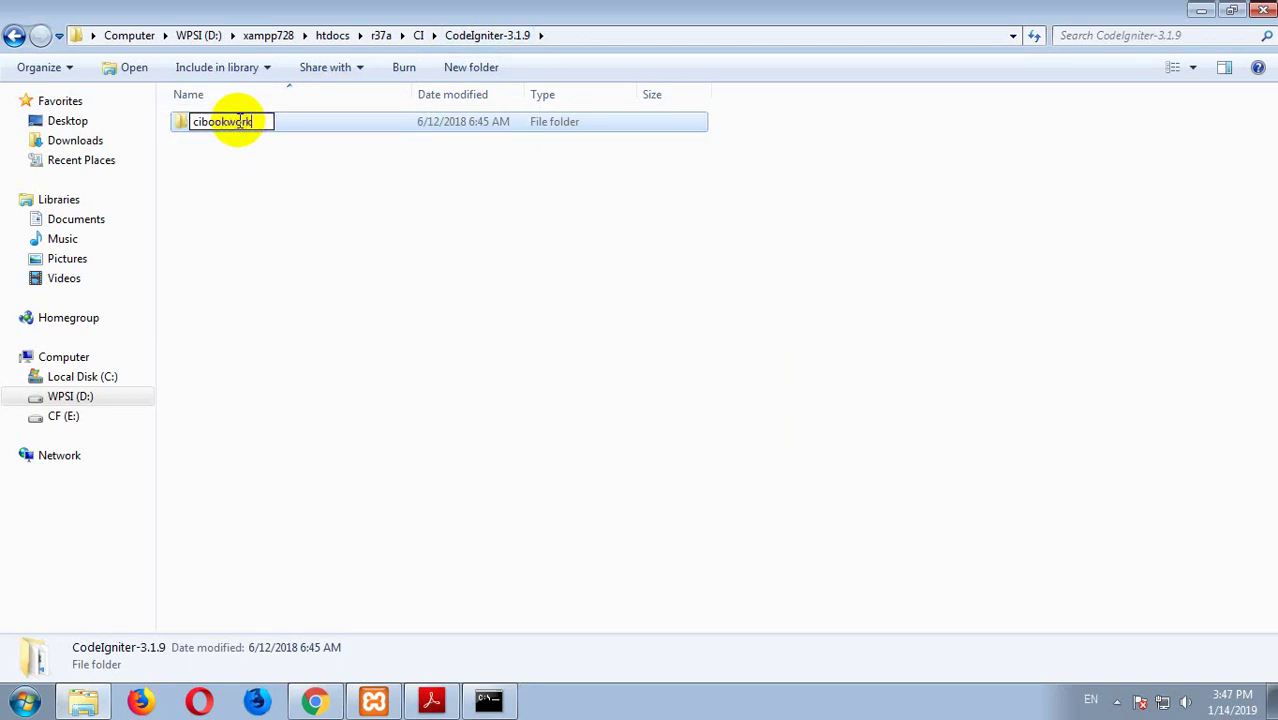
key("Return")
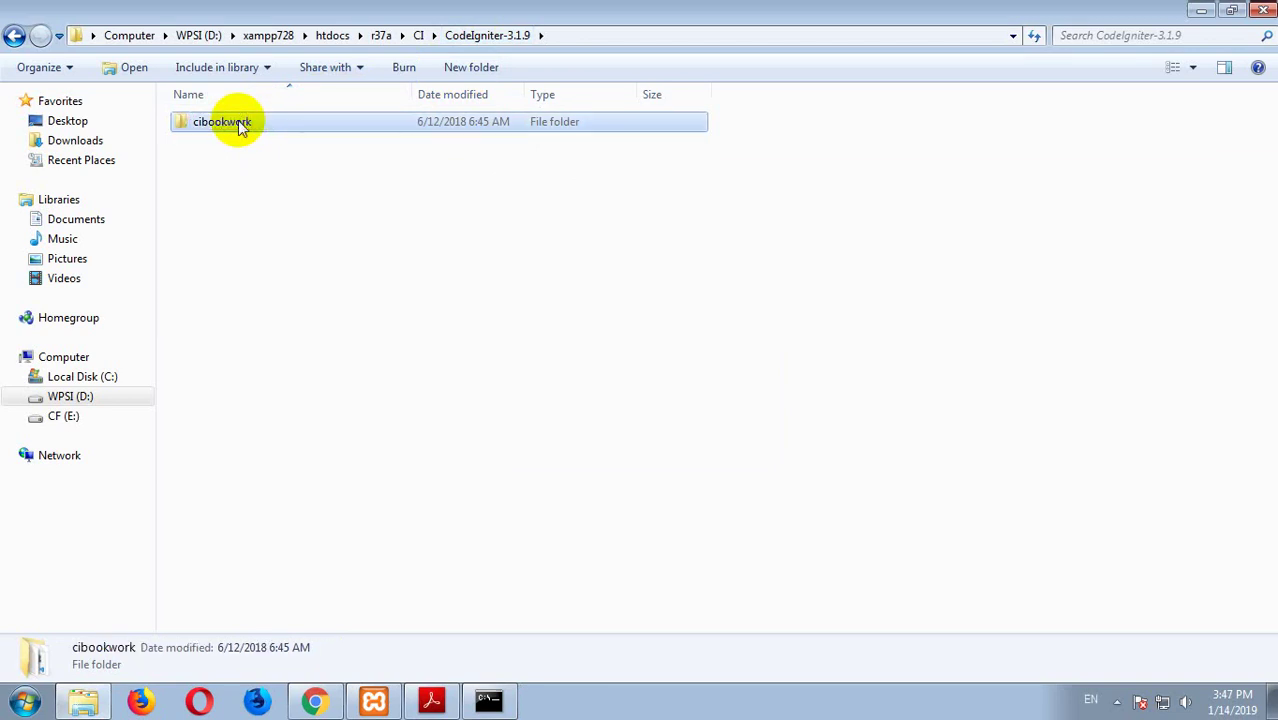
Step: Move the cibookwork folder up one level into the CI folder
left_click(431, 35)
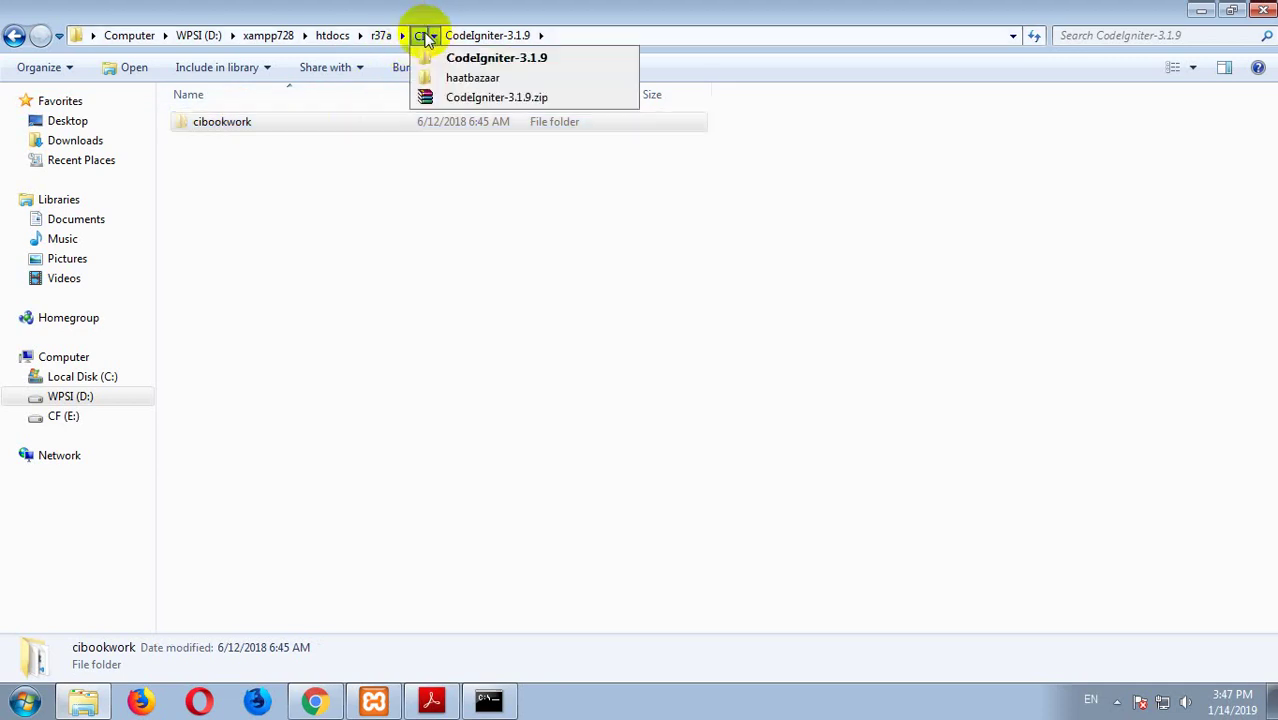
left_click(420, 36)
left_click(324, 369)
key("ctrl+v")
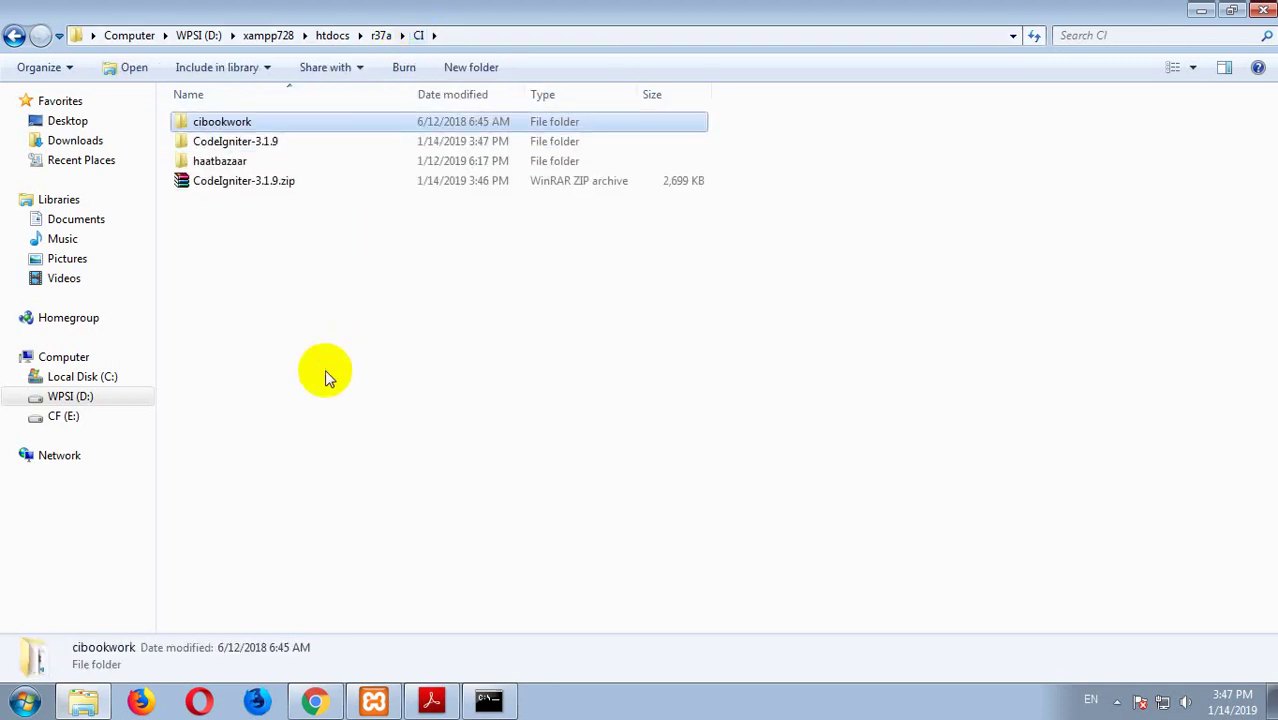
Step: Permanently delete the emptied CodeIgniter-3.1.9 folder from the CI folder
left_click(249, 151)
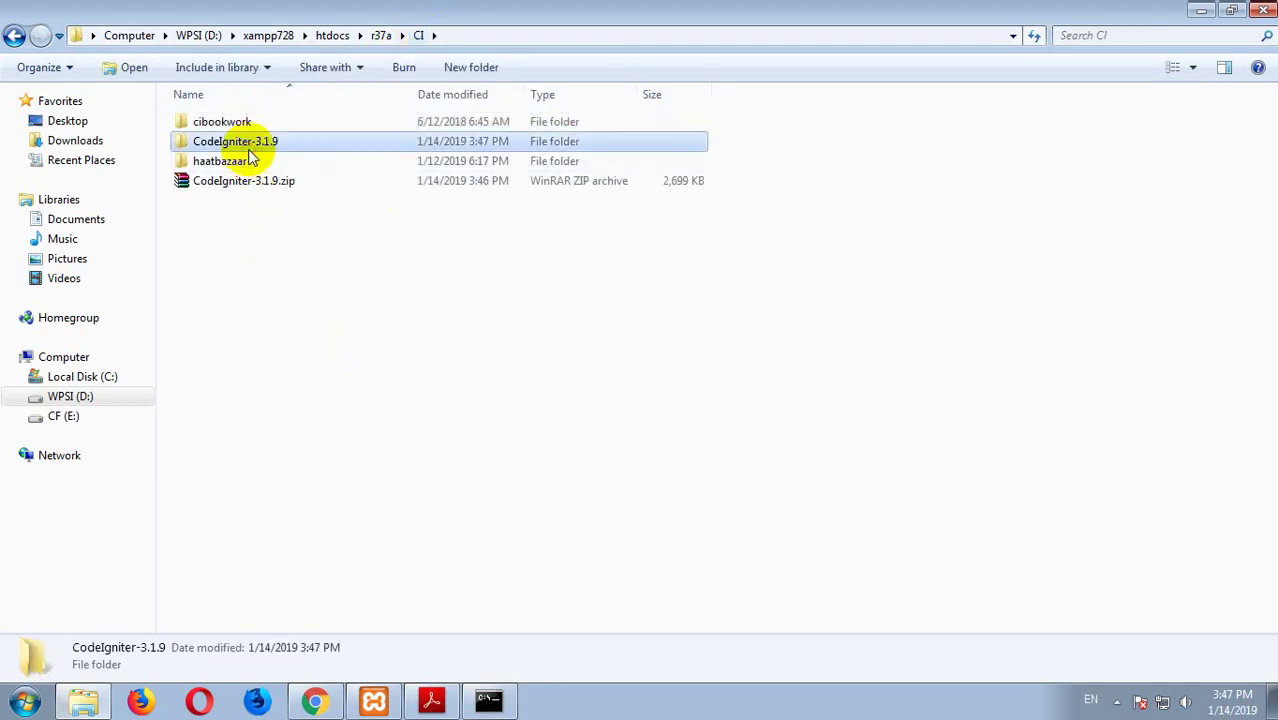
key("shift+Delete")
key("Return")
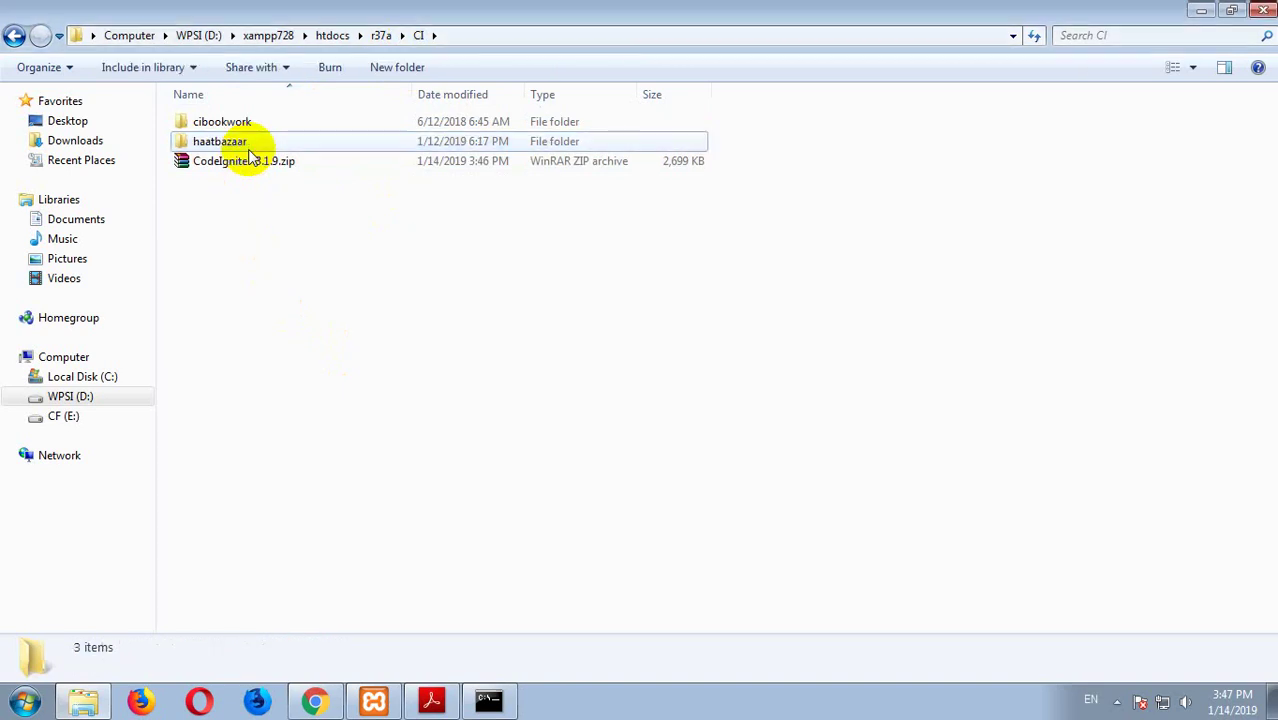
Step: Rename the cibookwork folder as ciwork
left_click(220, 122)
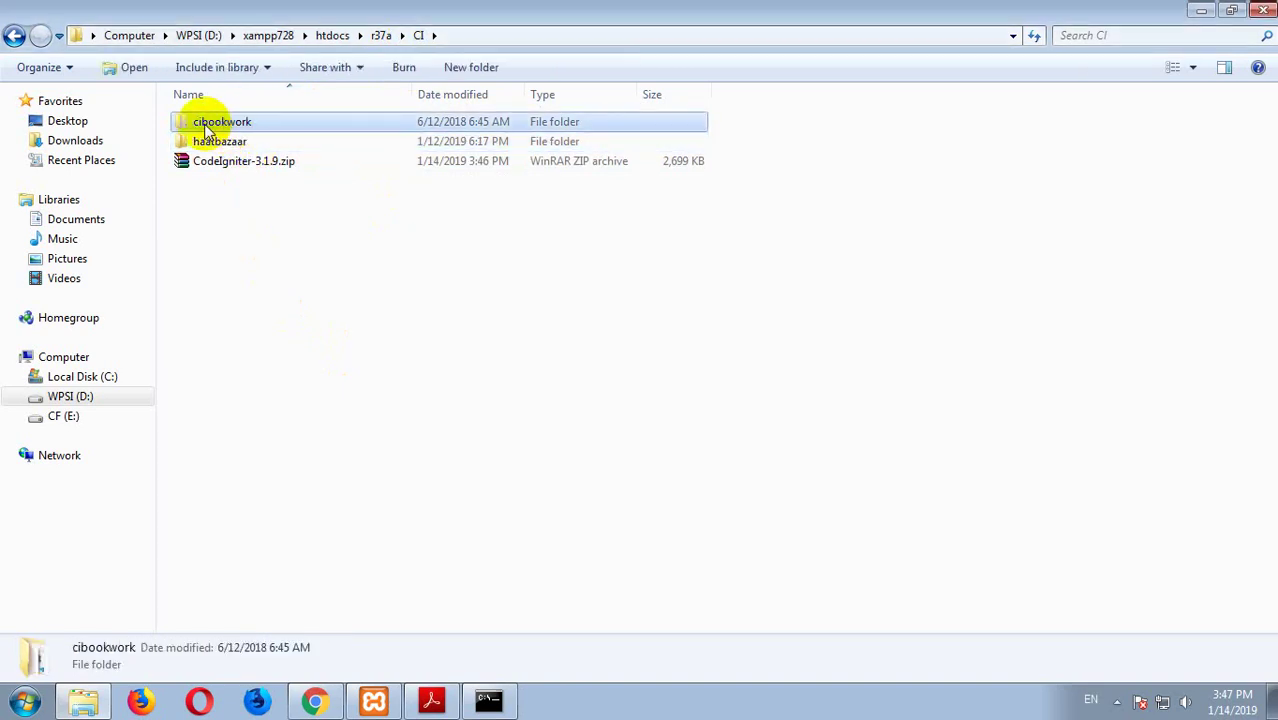
left_click(222, 122)
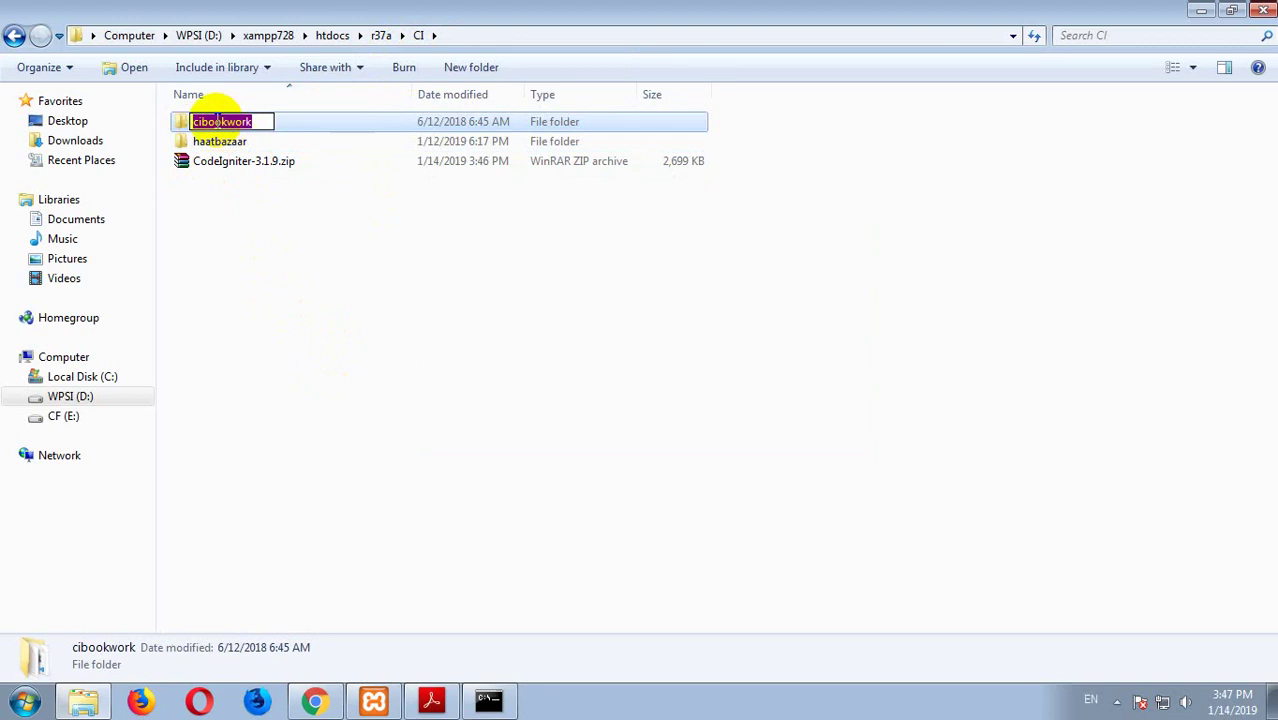
left_click(232, 123)
key("BackSpace")
key("BackSpace")
key("BackSpace")
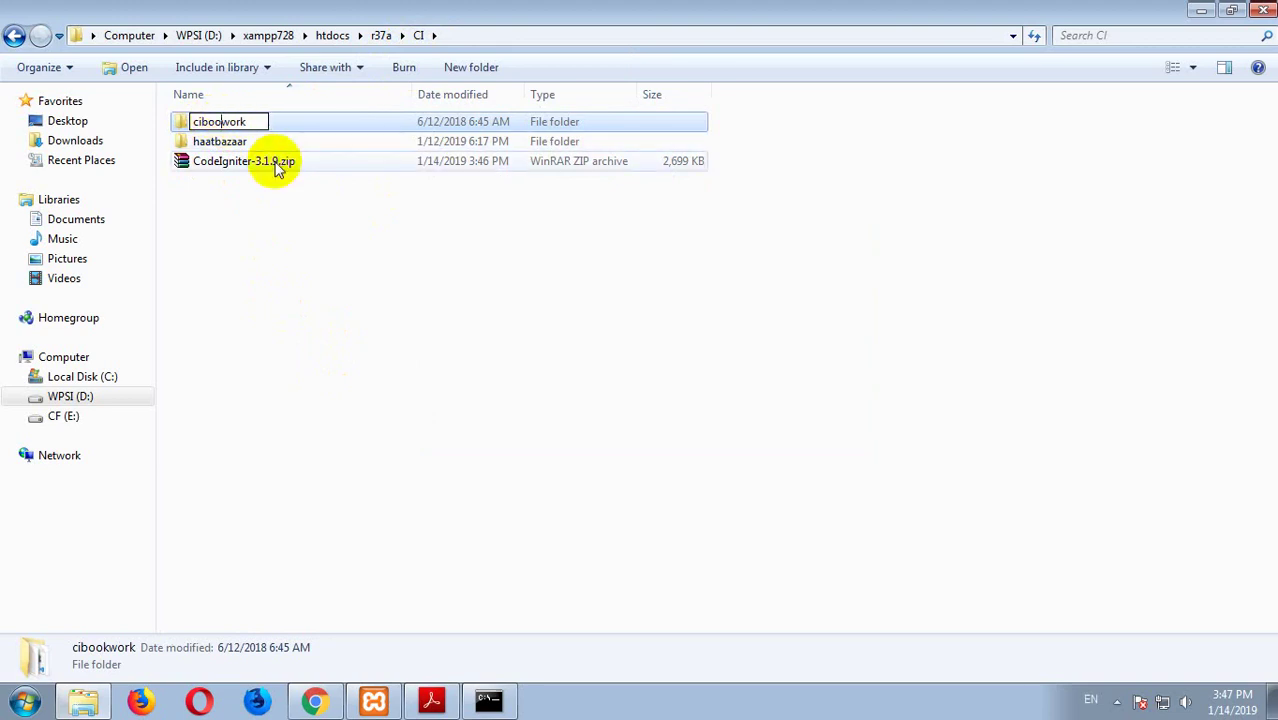
key("BackSpace")
key("BackSpace")
key("BackSpace")
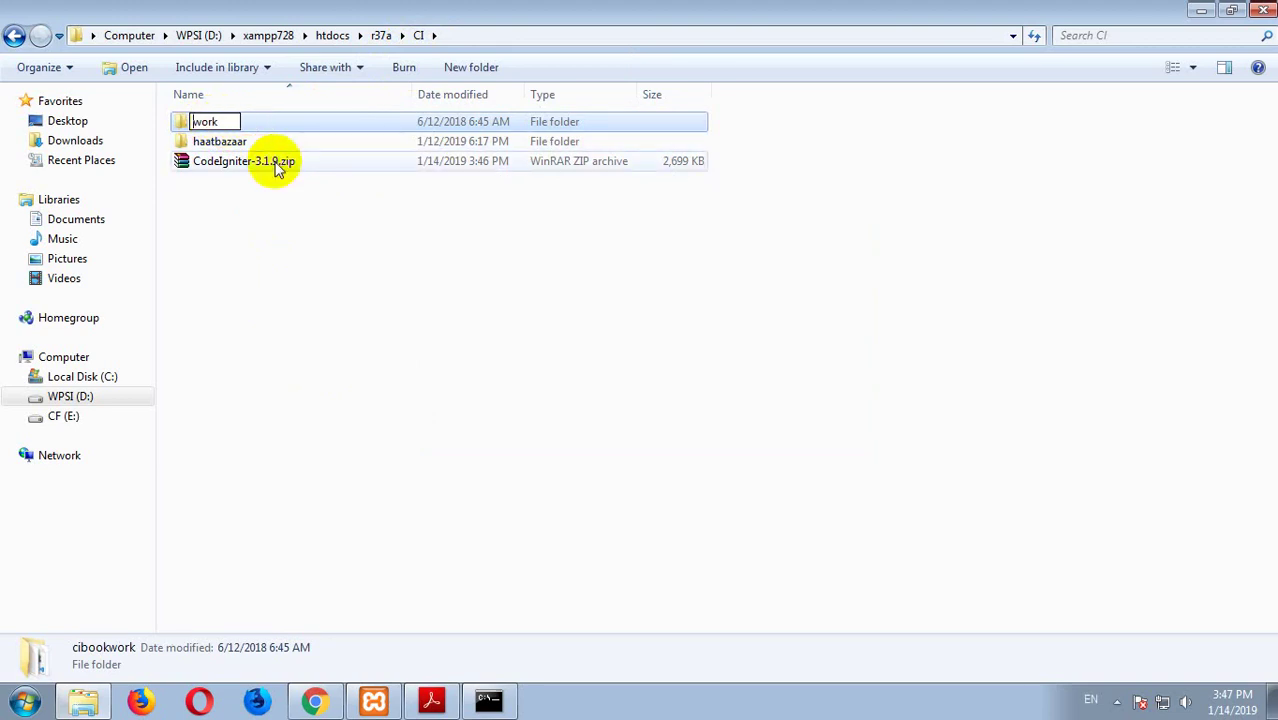
type("ci")
key("Return")
left_click(294, 305)
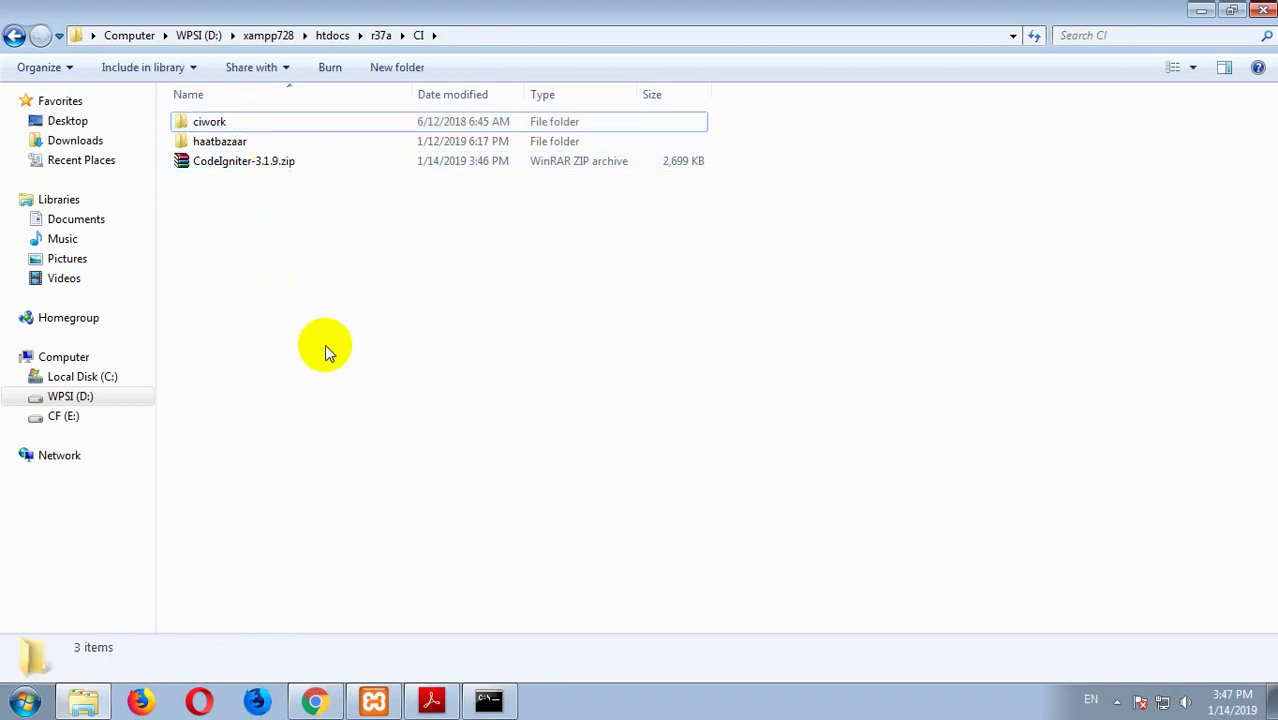
Step: Open the ciwork folder and examine its application, system, tests and user_guide subfolders
left_click(209, 121)
left_click(242, 237)
left_click(215, 127)
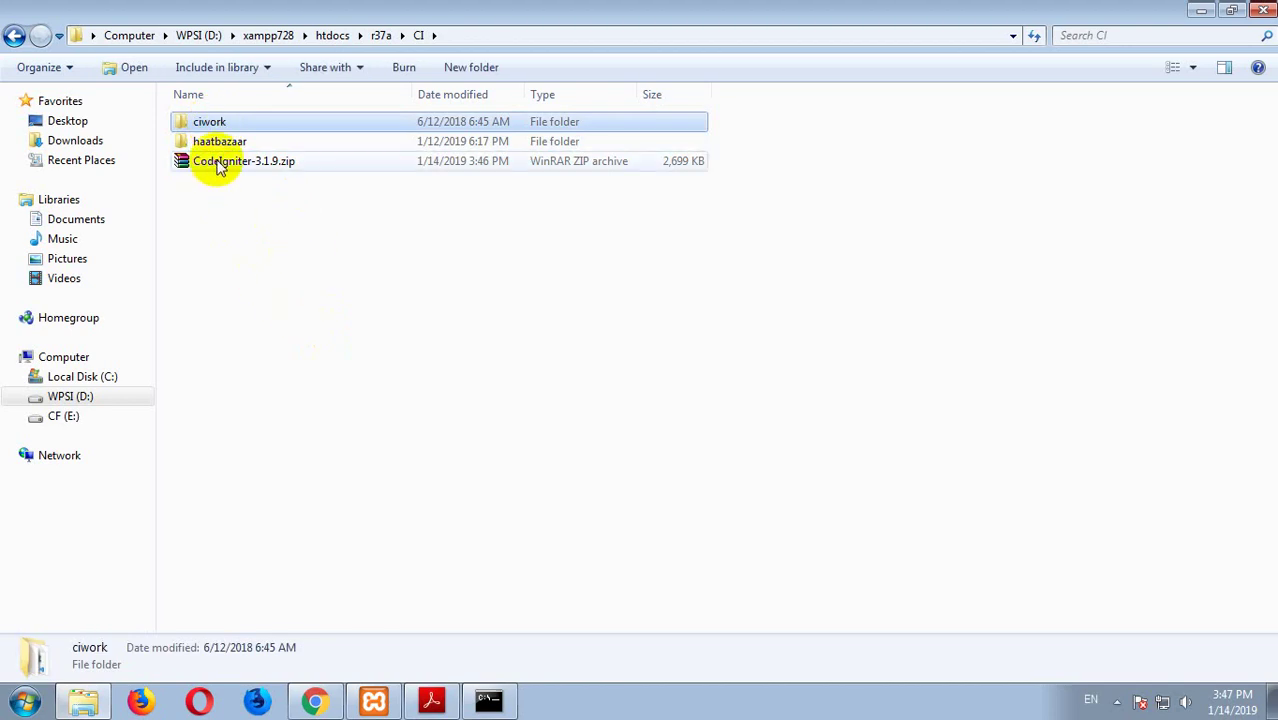
left_click(218, 163)
double_click(212, 122)
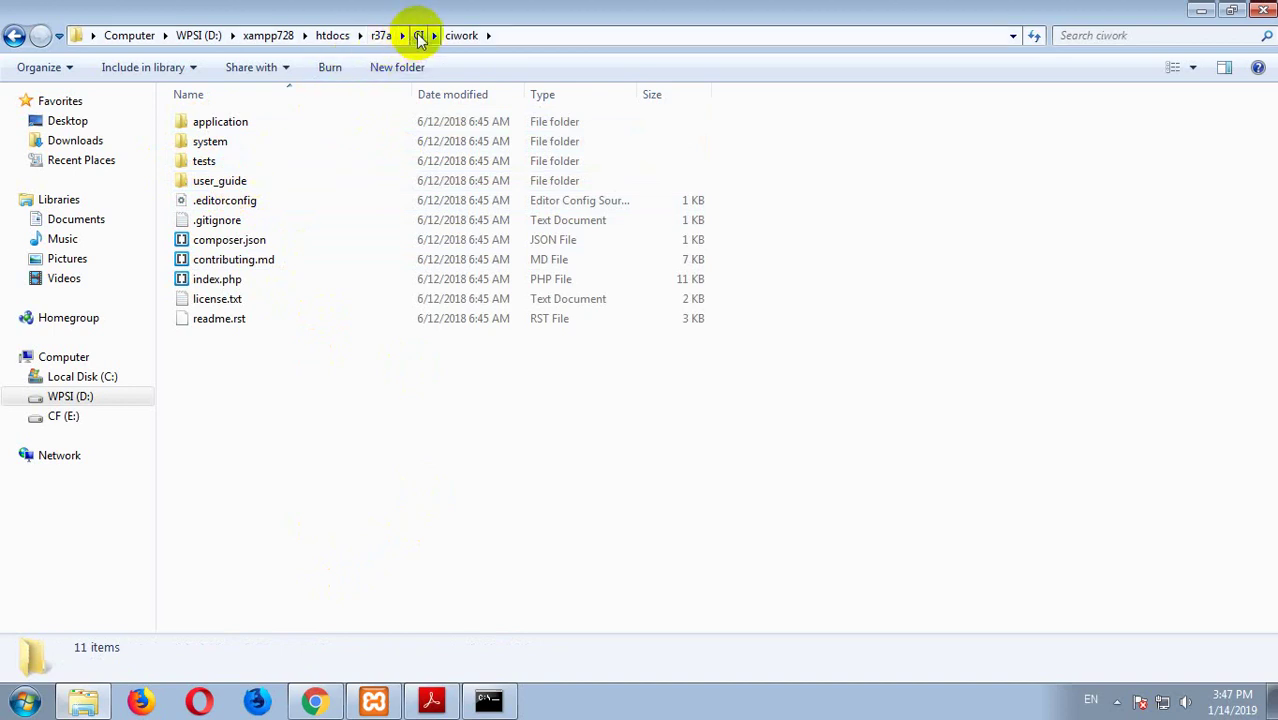
left_click(228, 124)
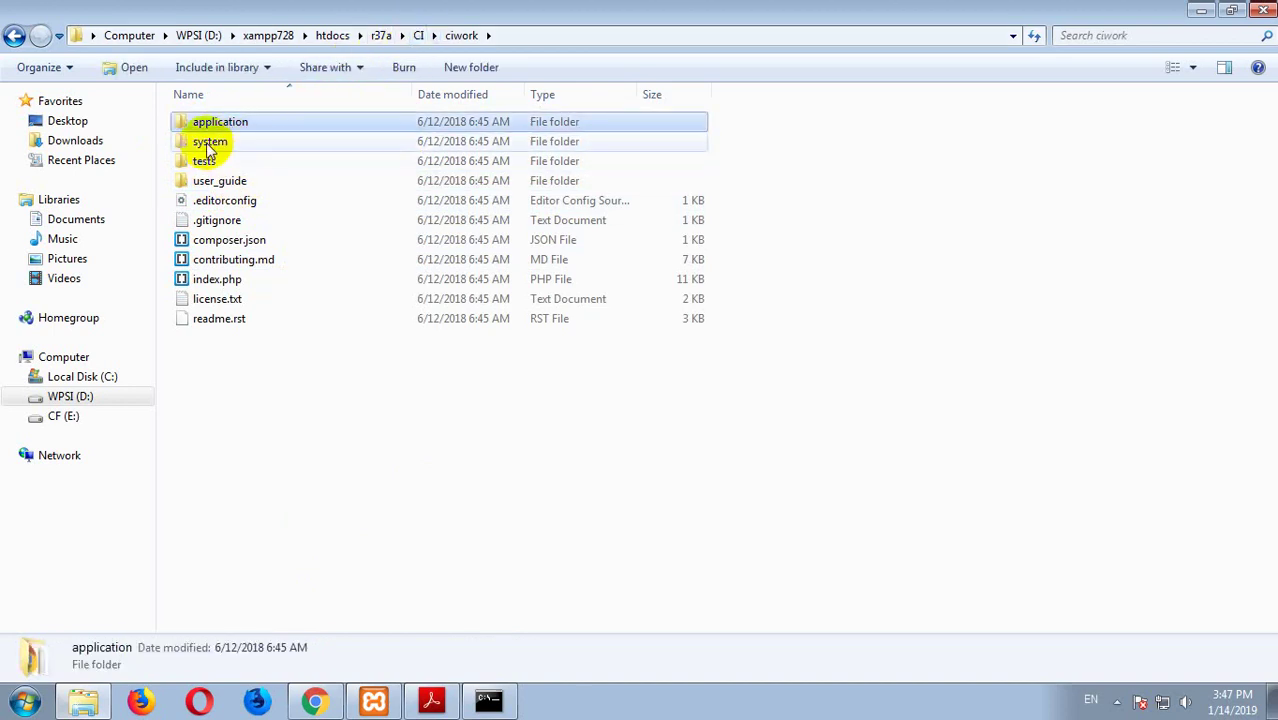
left_click(212, 141)
left_click(208, 166)
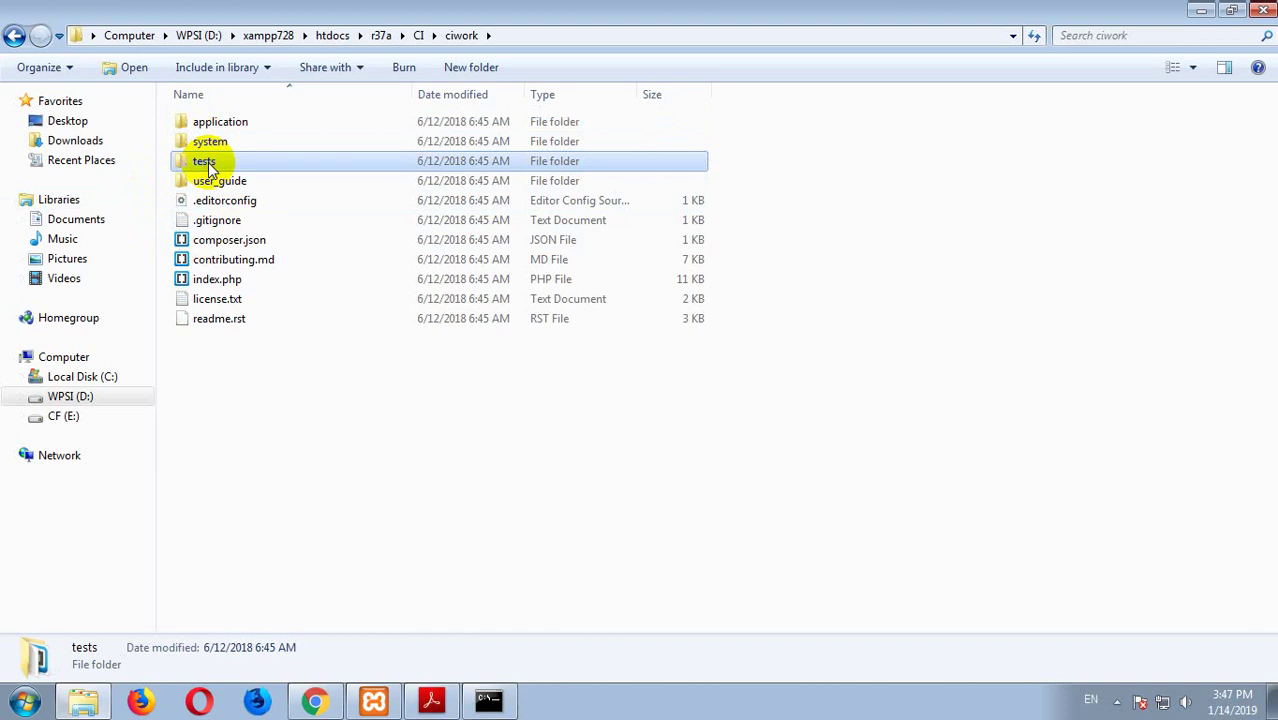
left_click(222, 182)
left_click(337, 492)
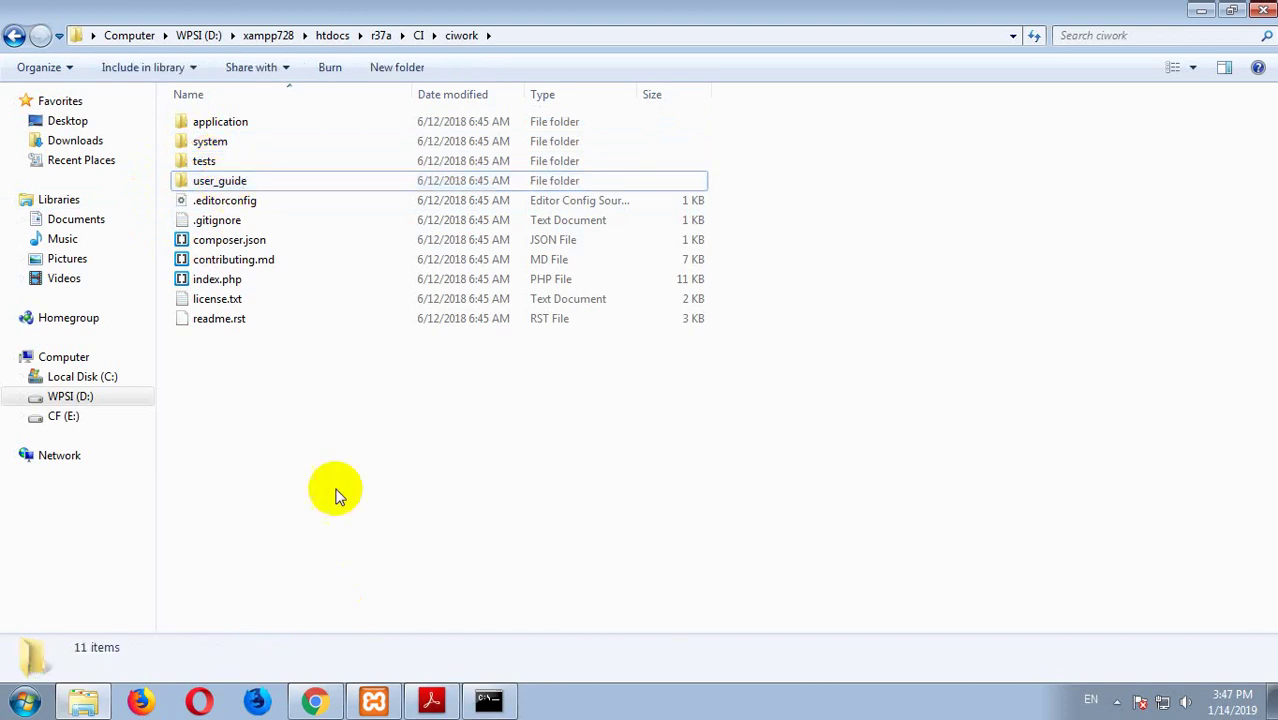
Step: Move the user_guide folder out of ciwork into the parent CI folder
left_click(210, 186)
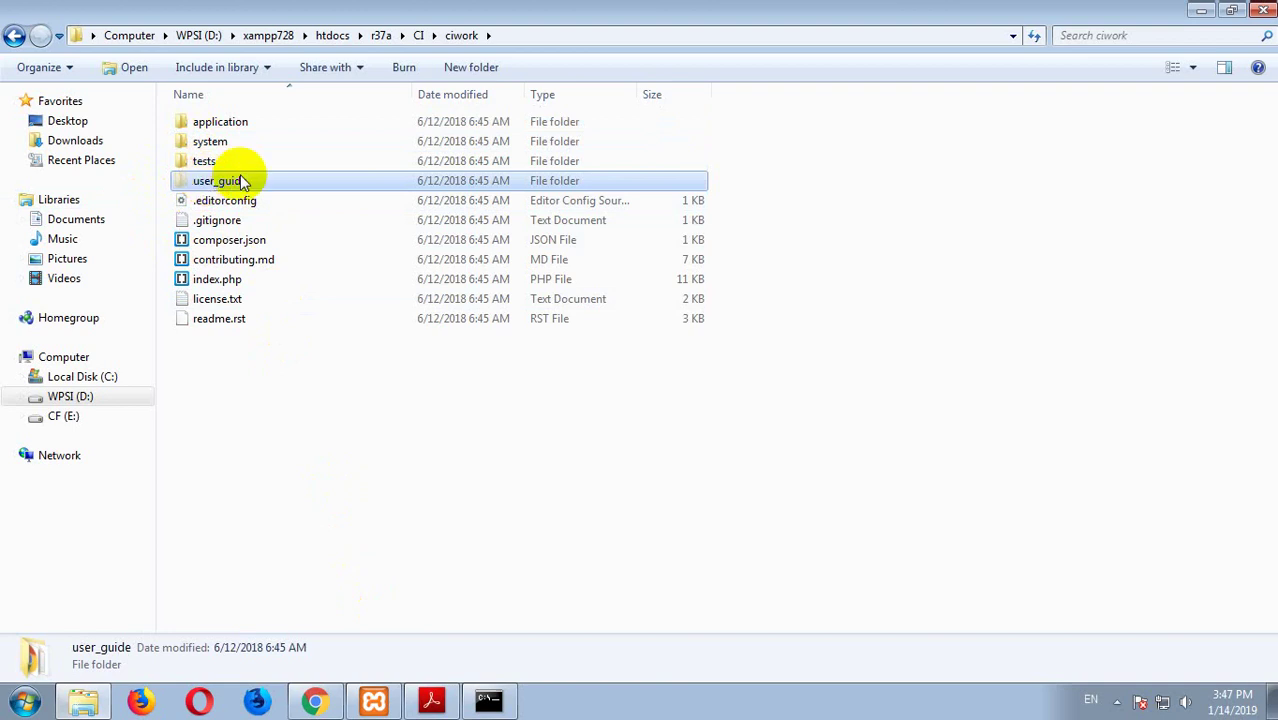
left_click(419, 35)
left_click(340, 386)
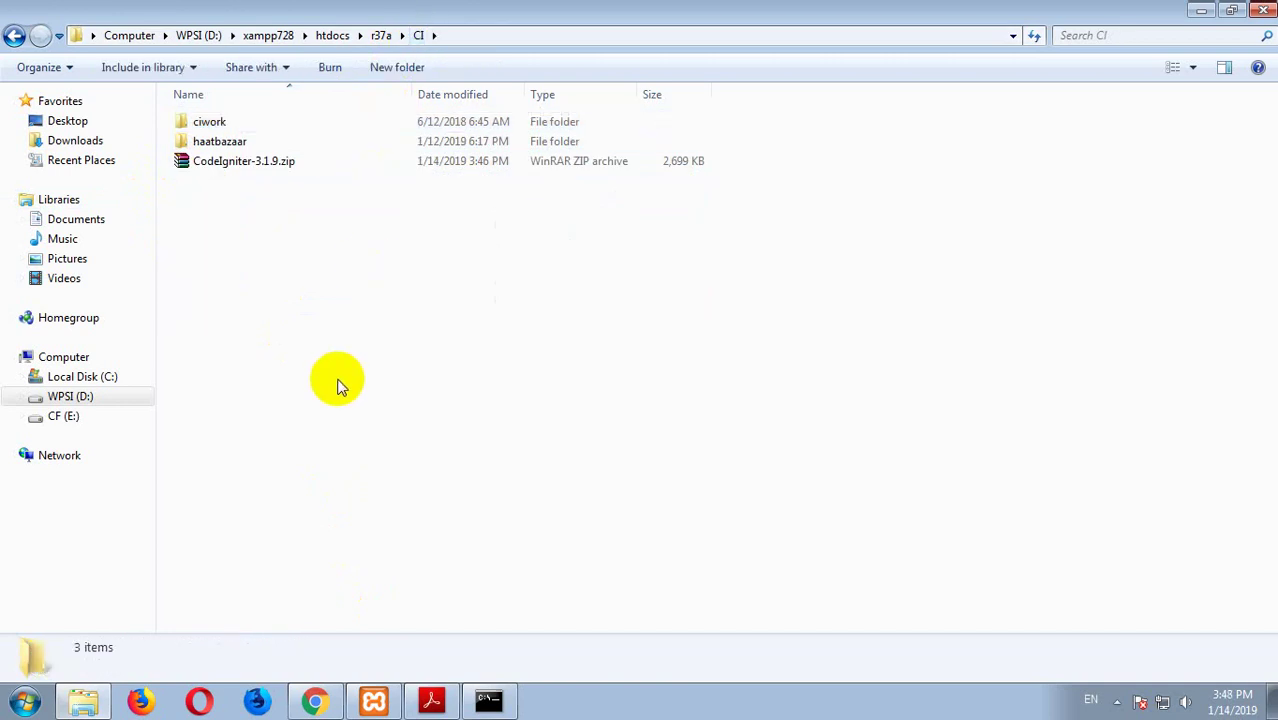
key("ctrl+v")
left_click(297, 268)
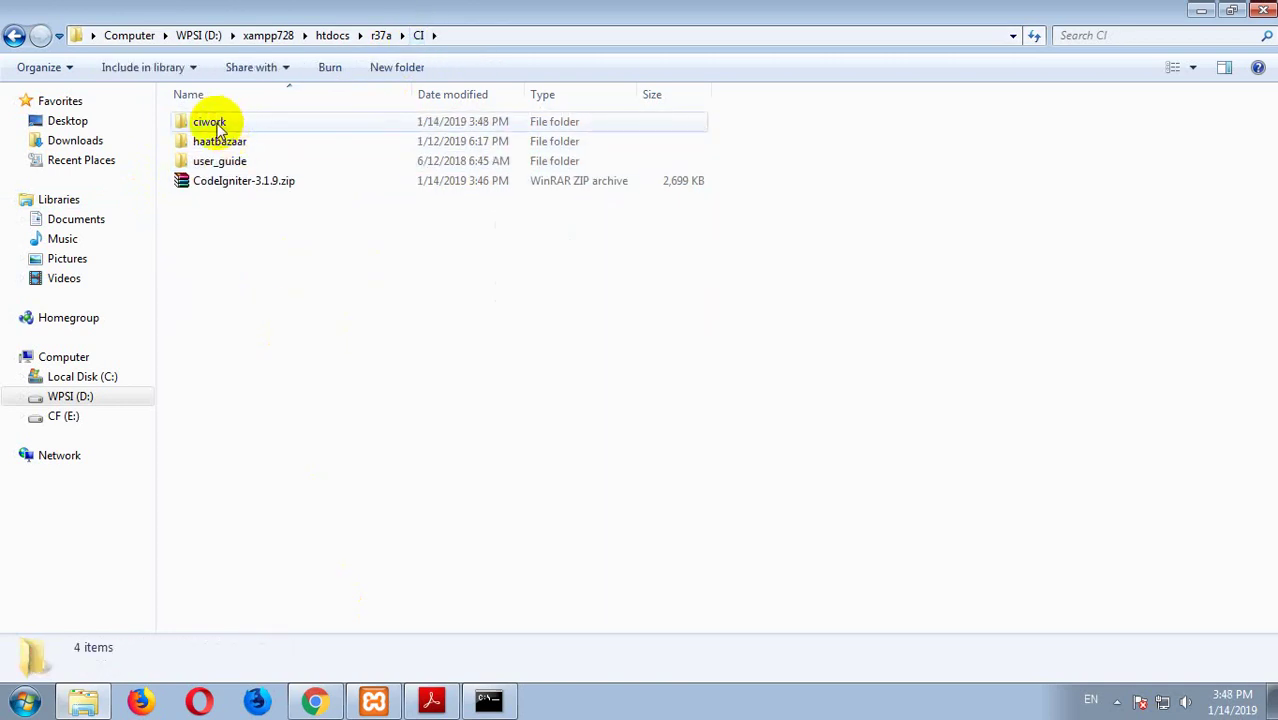
Step: Open the properties of the ciwork folder and check how many files and folders it contains
left_click(207, 122)
right_click(210, 117)
left_click(330, 668)
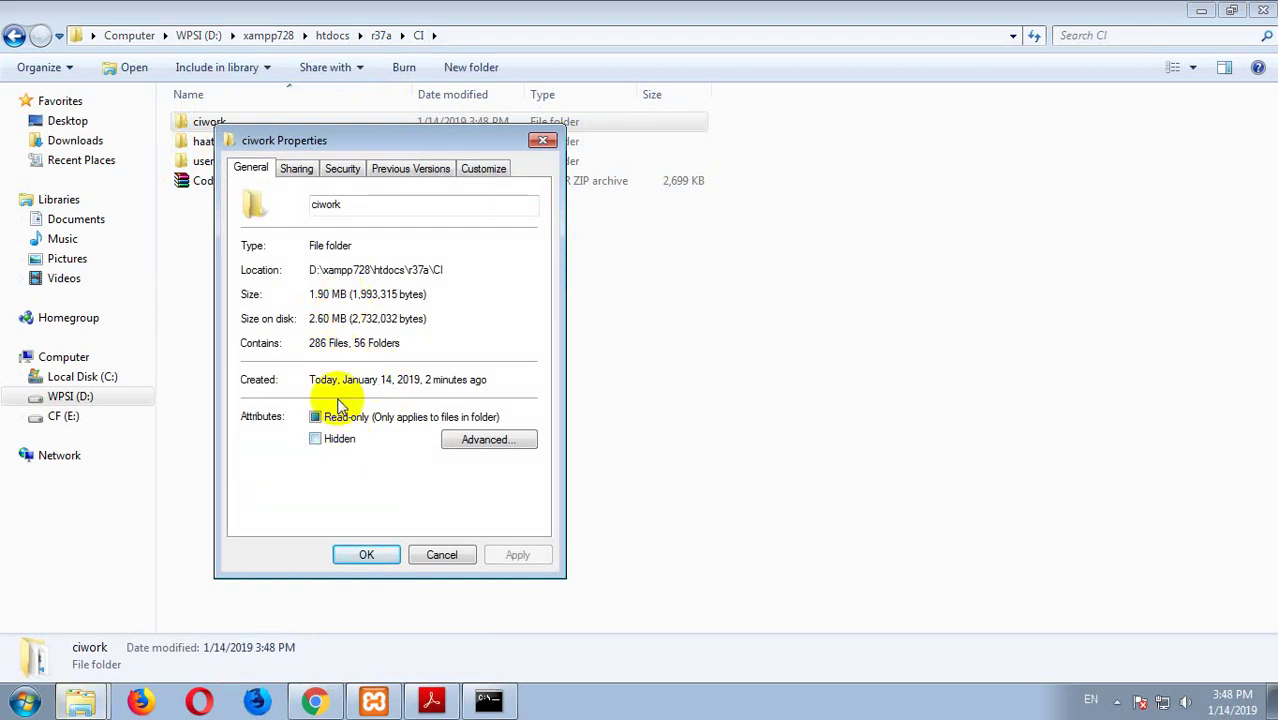
double_click(314, 343)
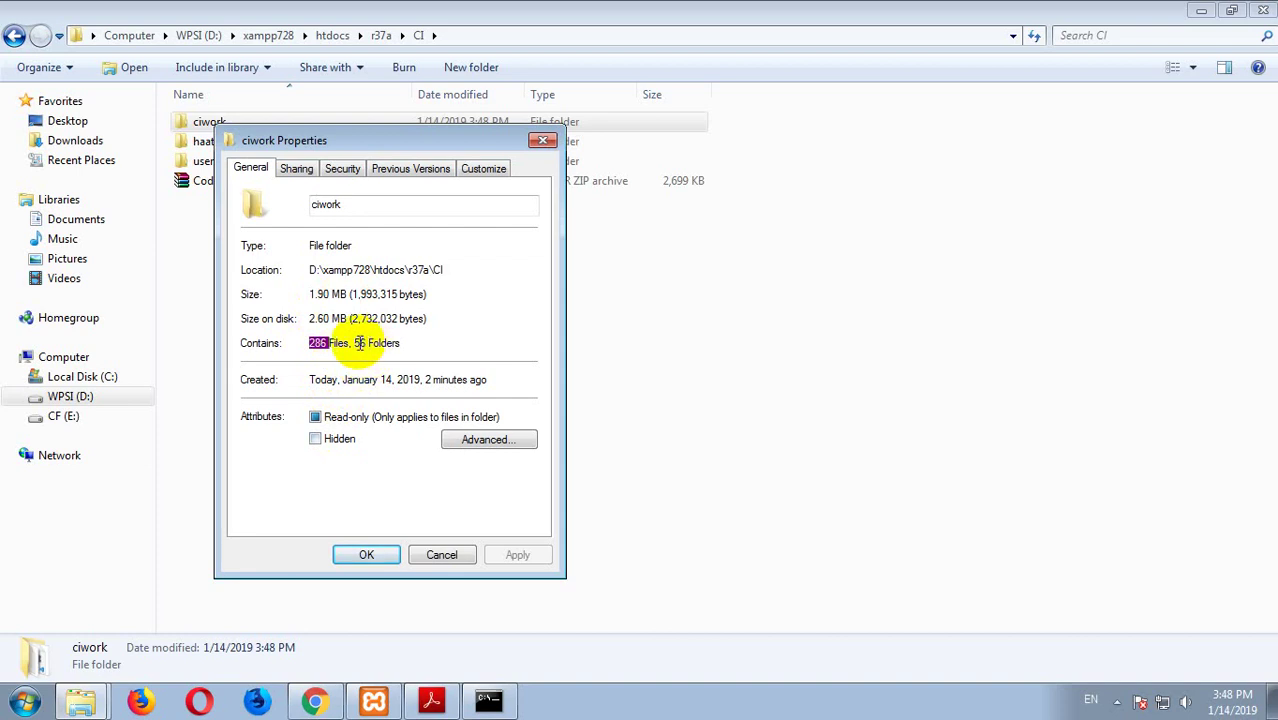
Step: Close the folder properties, enter the ciwork folder and open its composer.json file in Notepad++
left_click(368, 554)
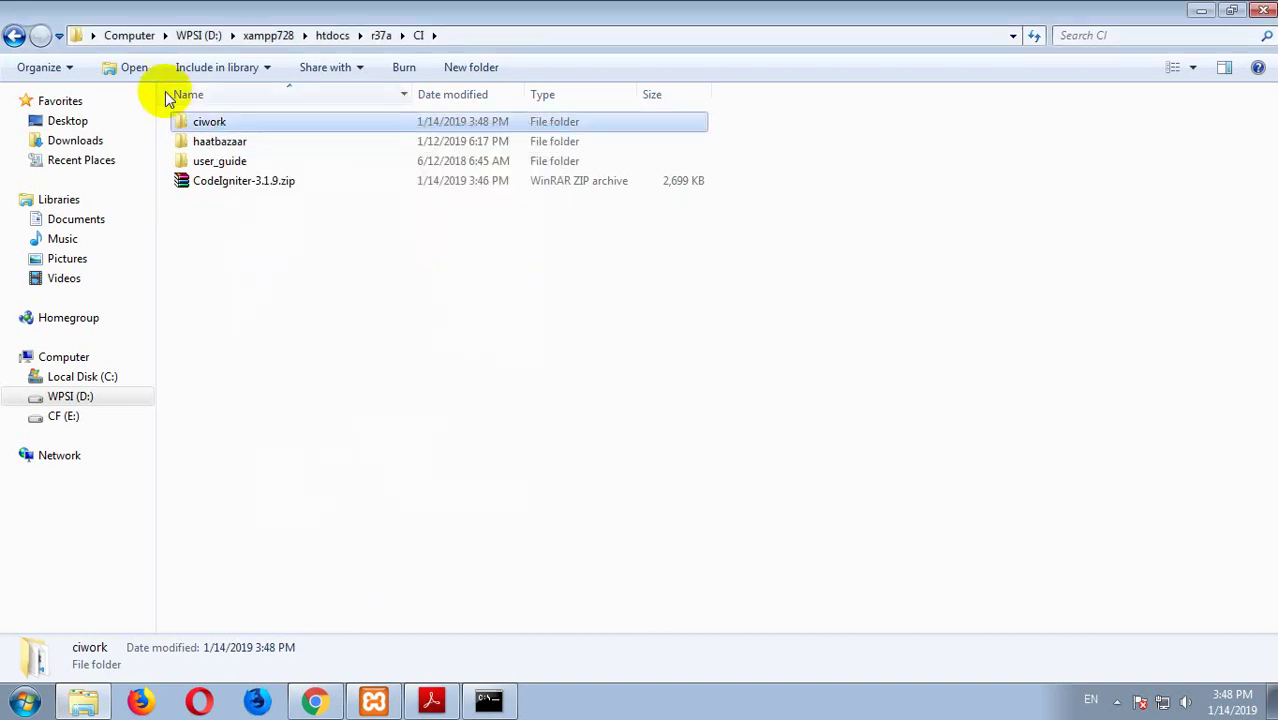
double_click(196, 121)
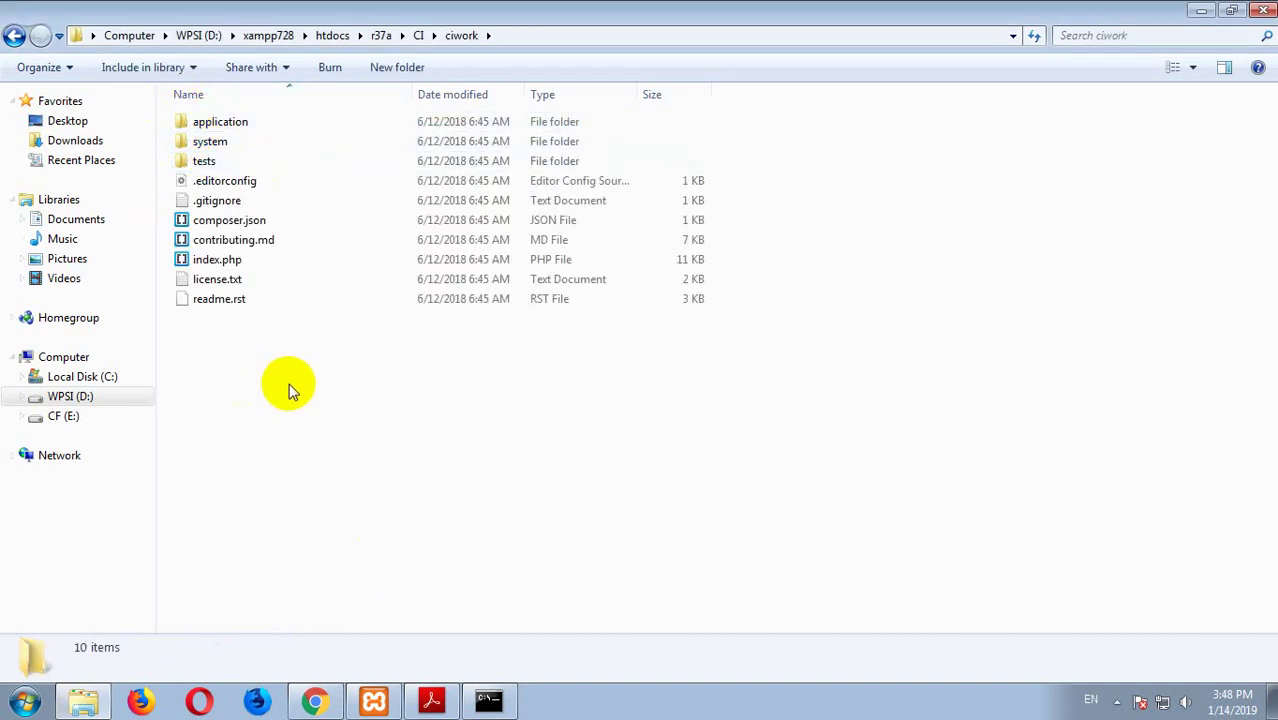
left_click(211, 203)
left_click(238, 224)
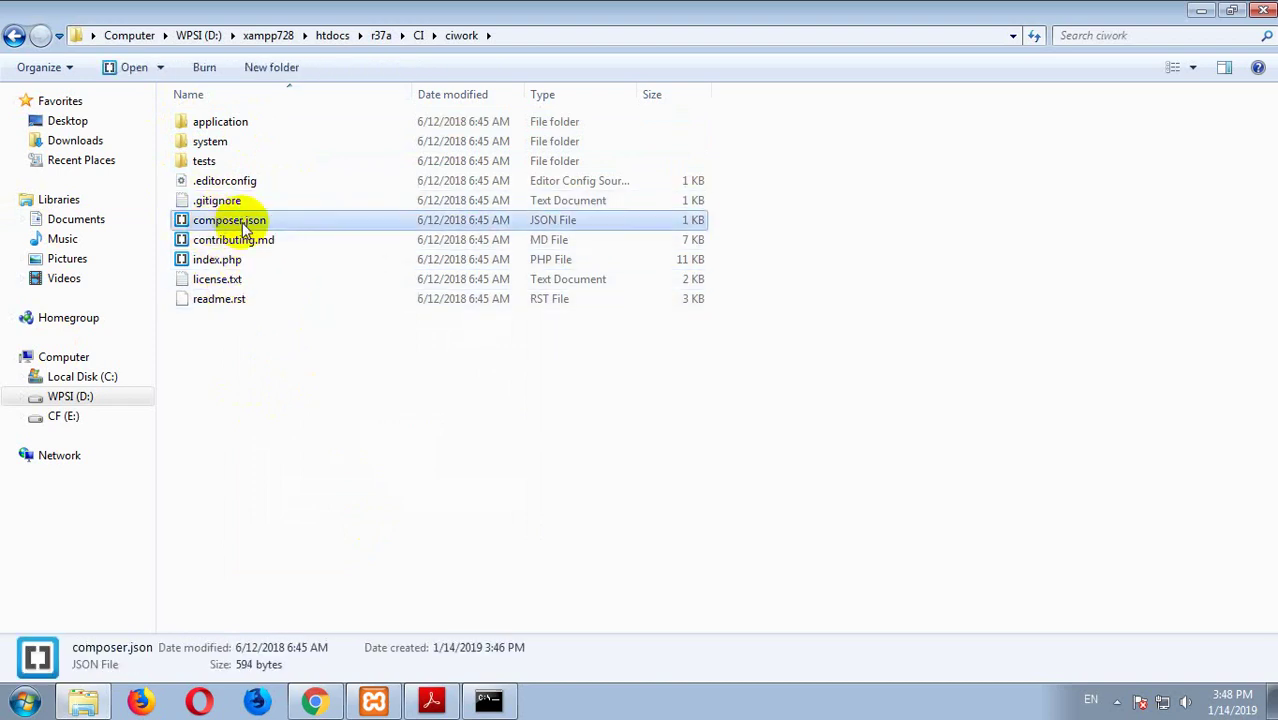
right_click(248, 227)
left_click(363, 296)
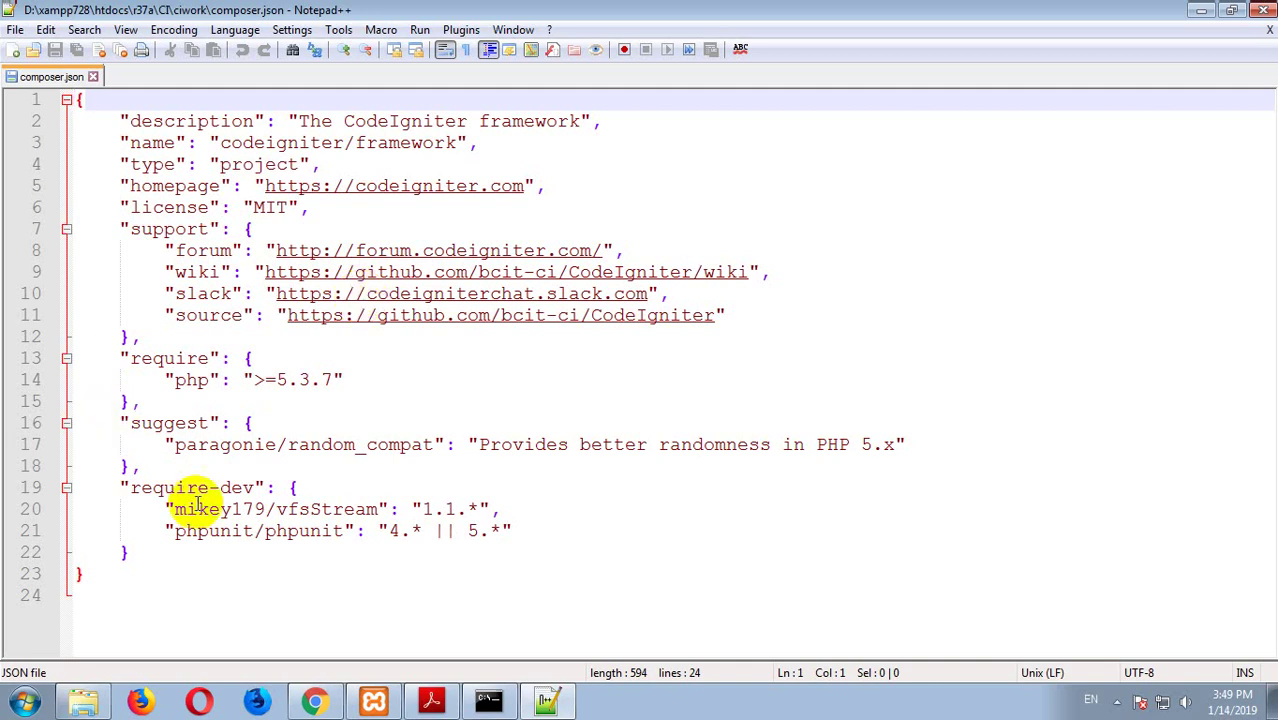
Step: Examine the PHP version requirement under the require section of composer.json
left_click(345, 381)
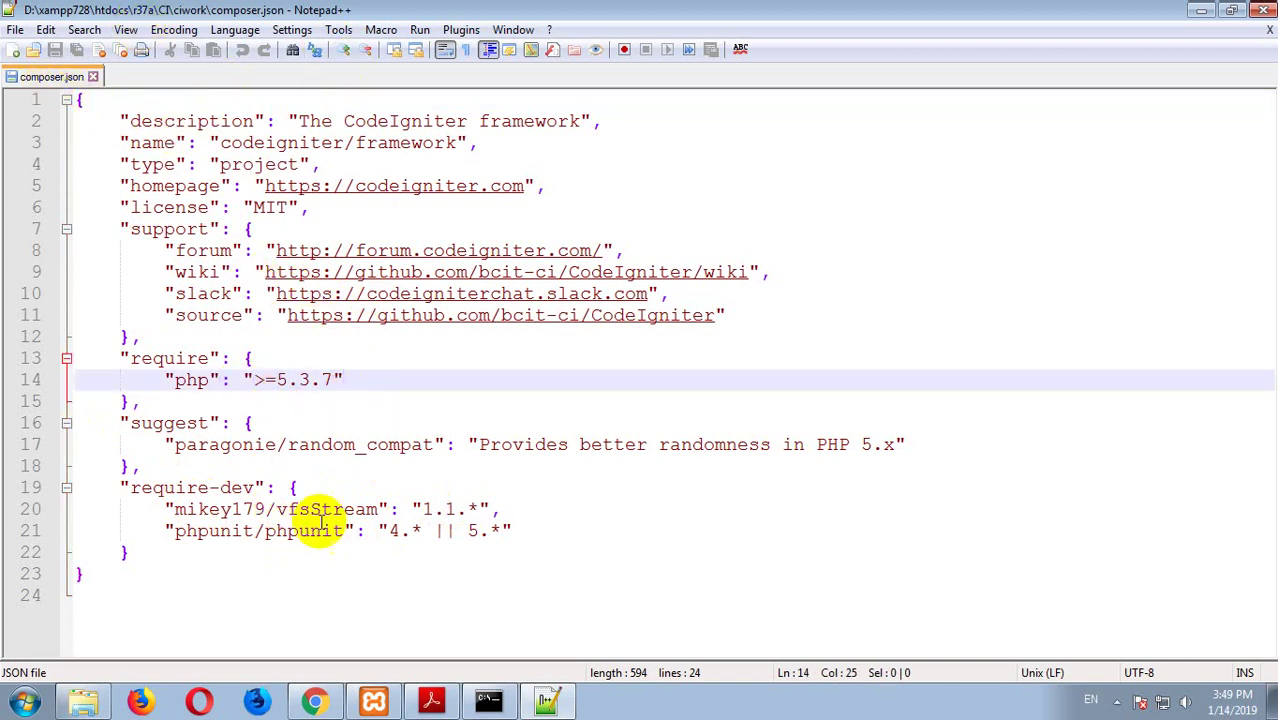
left_click_drag(278, 382, 337, 386)
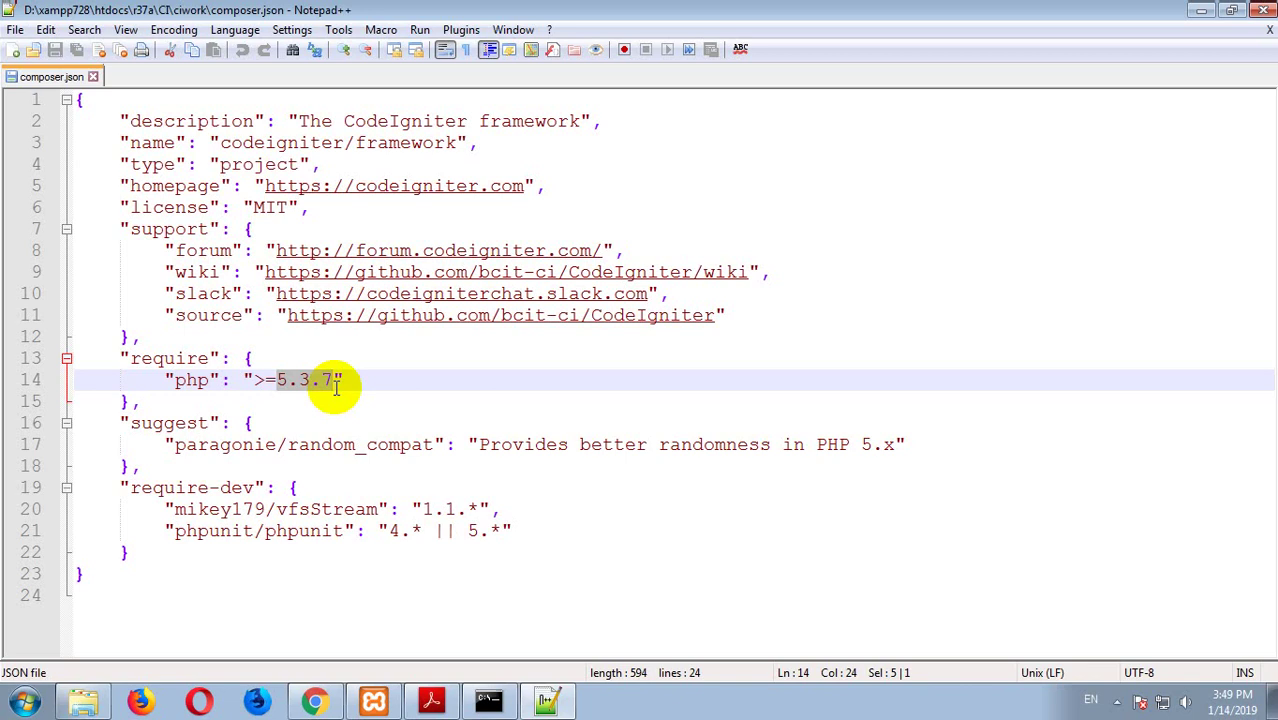
left_click(344, 380)
left_click_drag(165, 380, 344, 380)
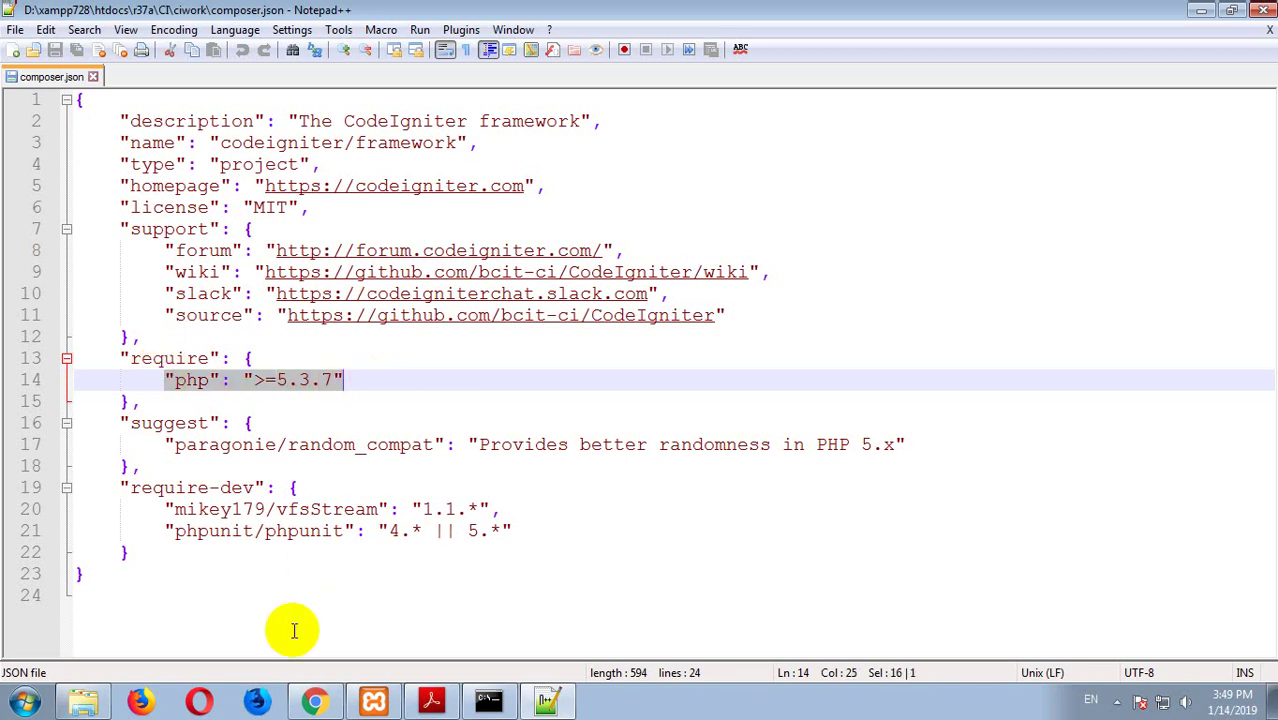
Step: Switch to Chrome and open the ciwork project from localhost in a new tab, going through the r37a and CI directories
left_click(314, 700)
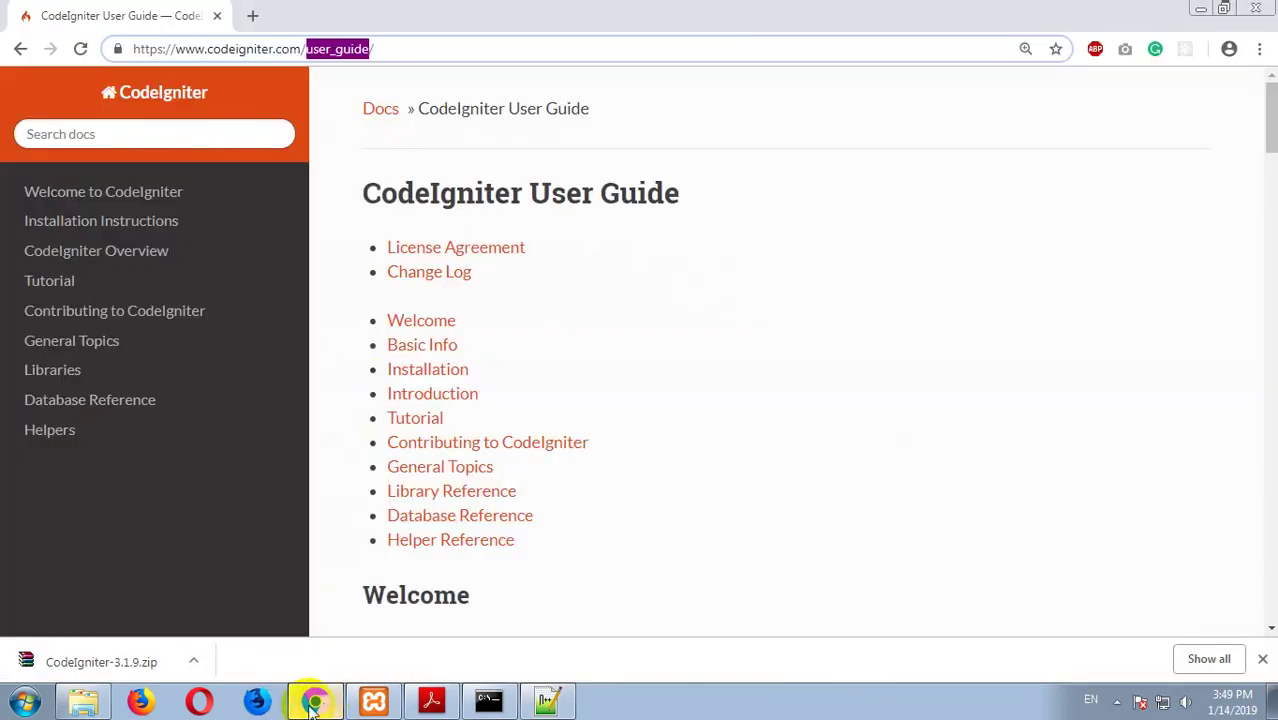
left_click(253, 14)
left_click(88, 83)
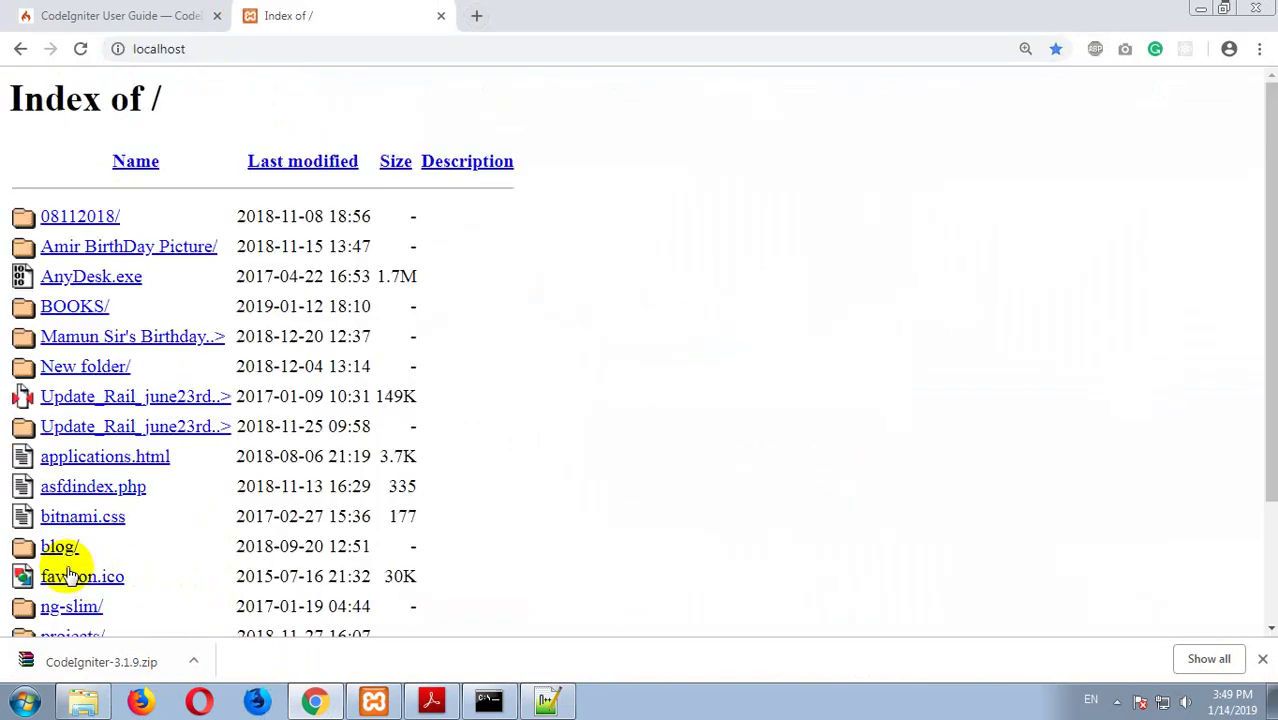
scroll(88, 582, "down", 3)
left_click(55, 503)
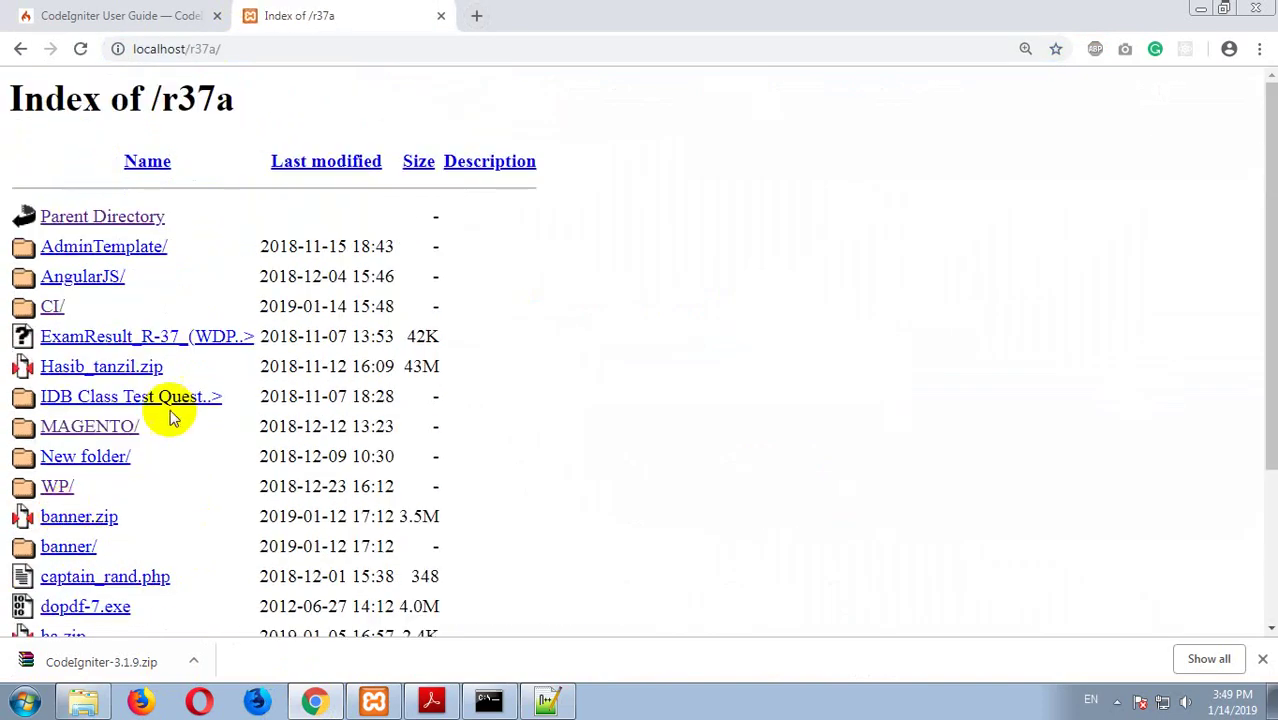
left_click(52, 307)
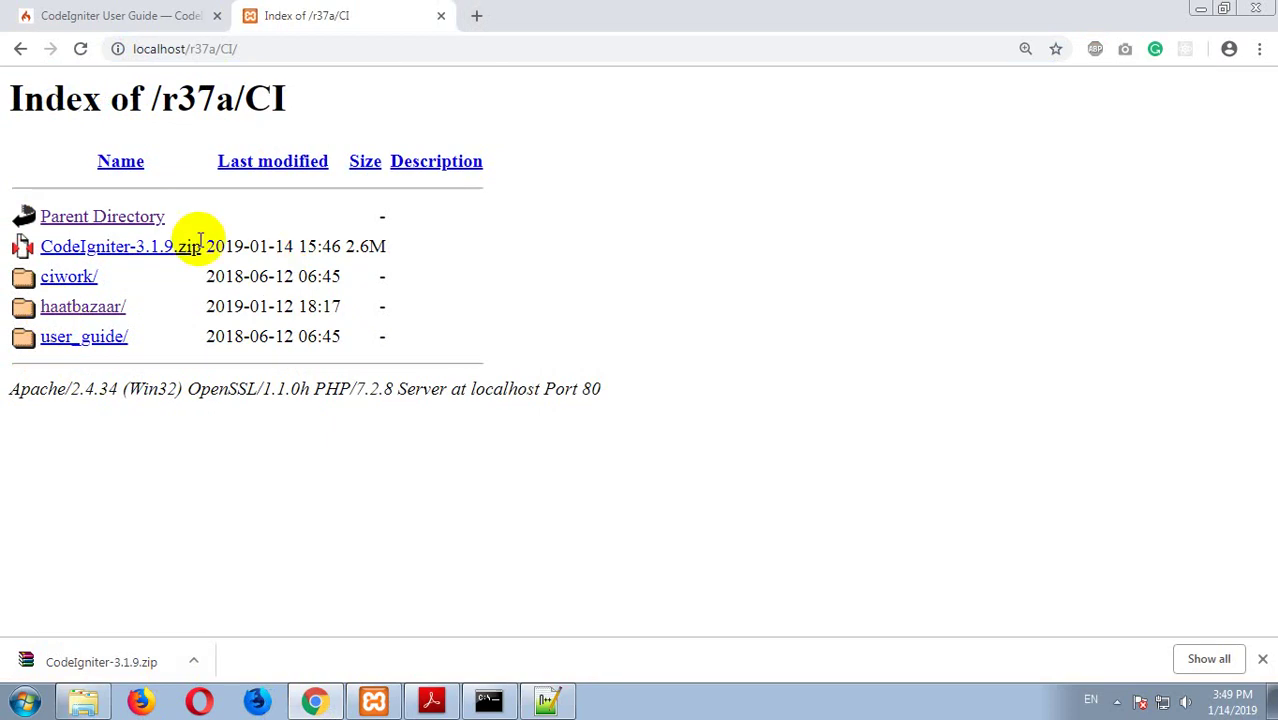
left_click(63, 279)
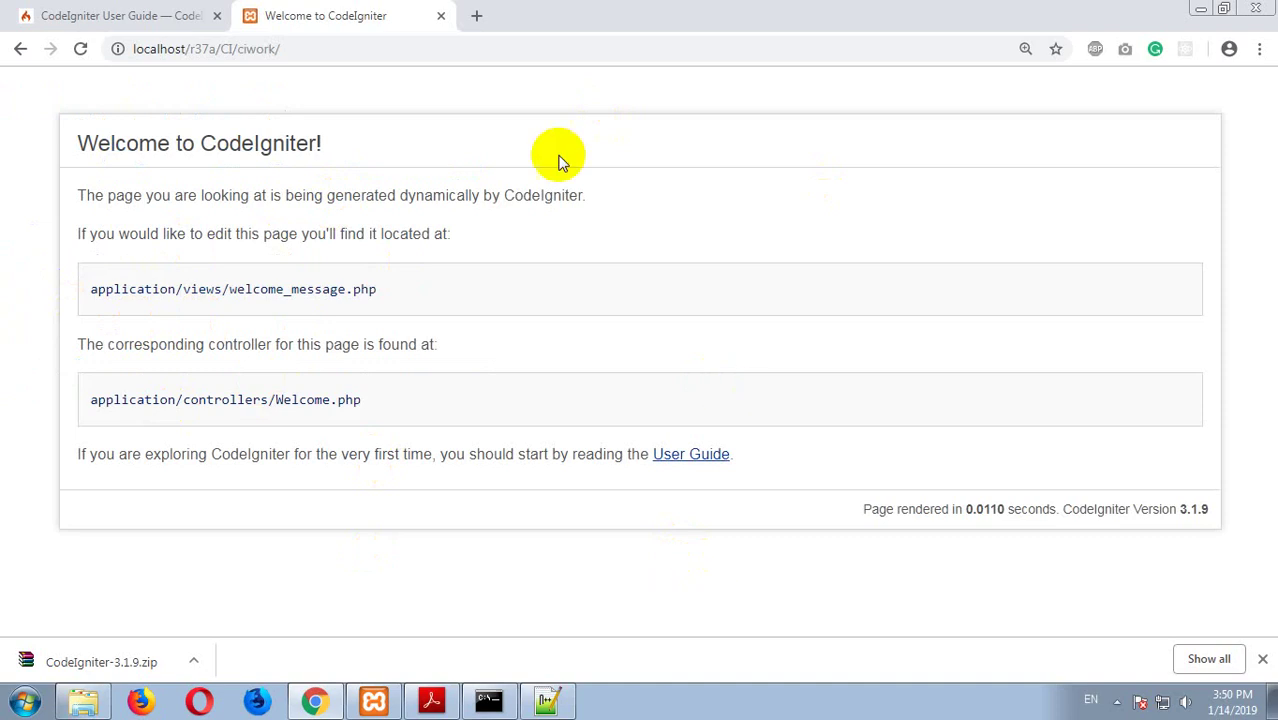
Step: Examine the CodeIgniter welcome page's render time, framework version, and the listed view and controller file paths
left_click_drag(966, 509, 1004, 508)
left_click(995, 585)
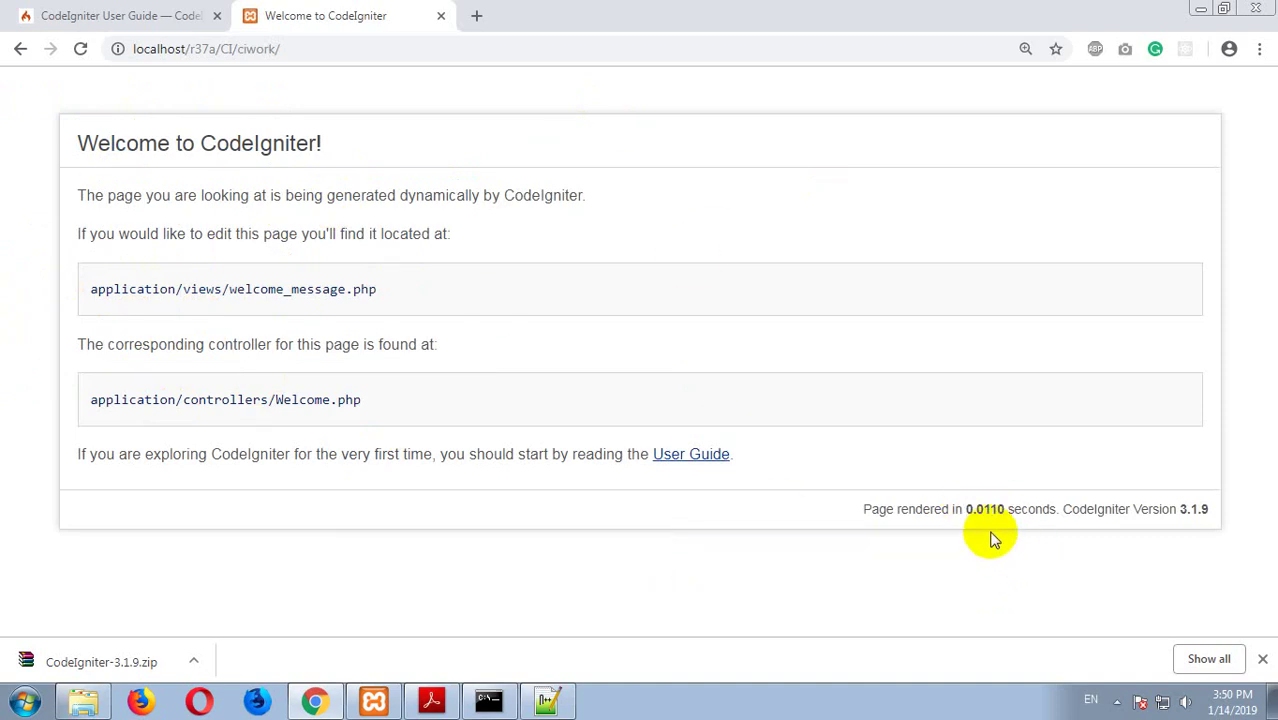
left_click_drag(1179, 509, 1209, 510)
left_click(1057, 568)
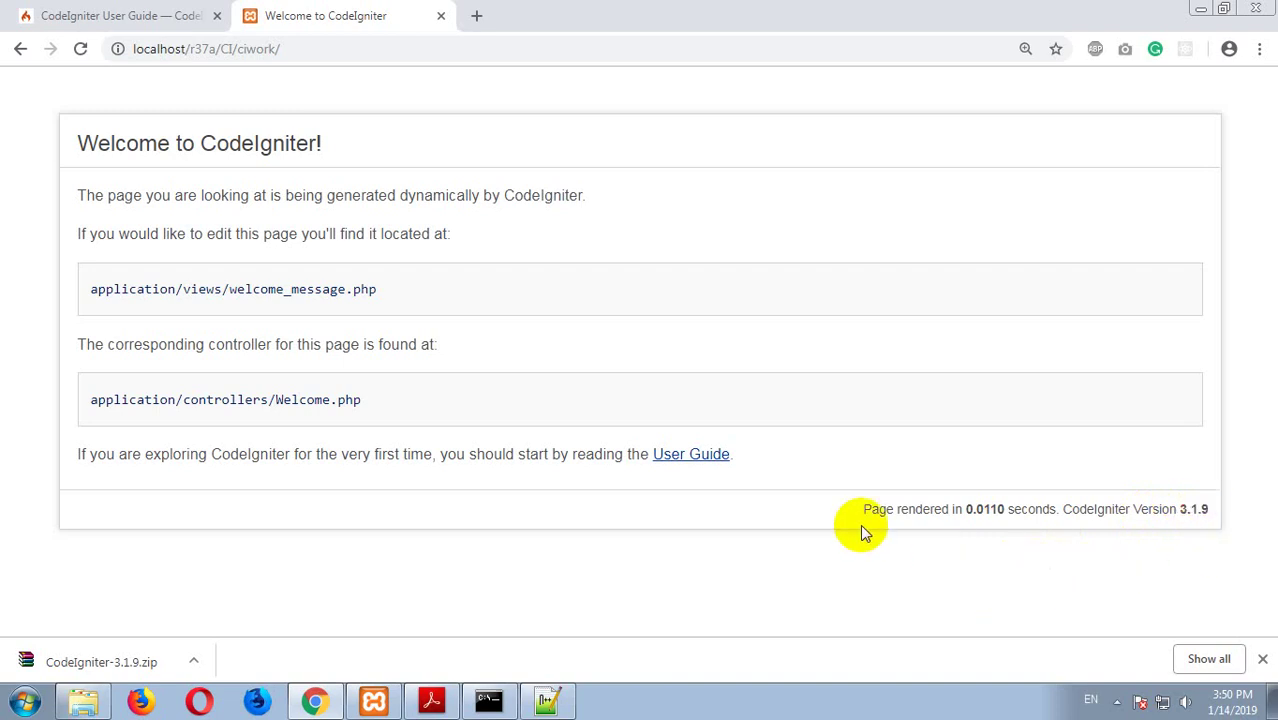
left_click_drag(91, 289, 399, 288)
left_click_drag(97, 399, 408, 380)
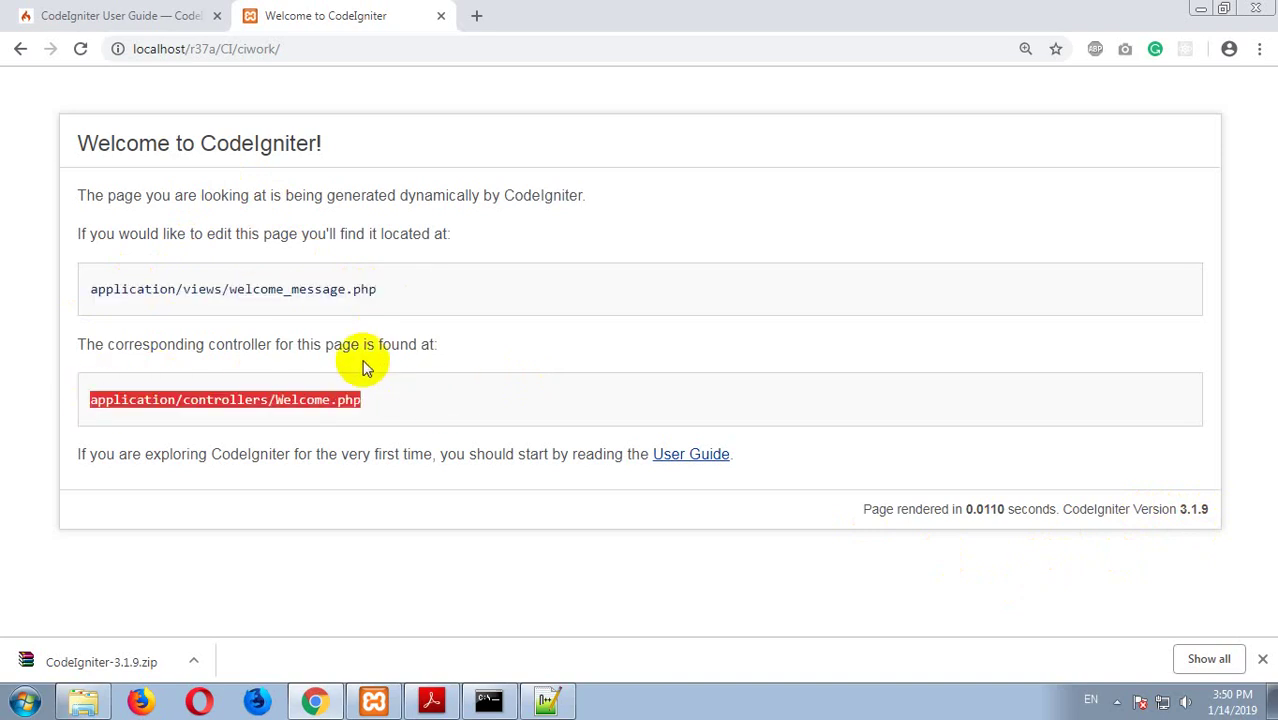
left_click(448, 380)
Step: Search Google Images for MVC in a new tab and enlarge the Java Code Geeks diagram of Controller, View and Model
left_click(476, 16)
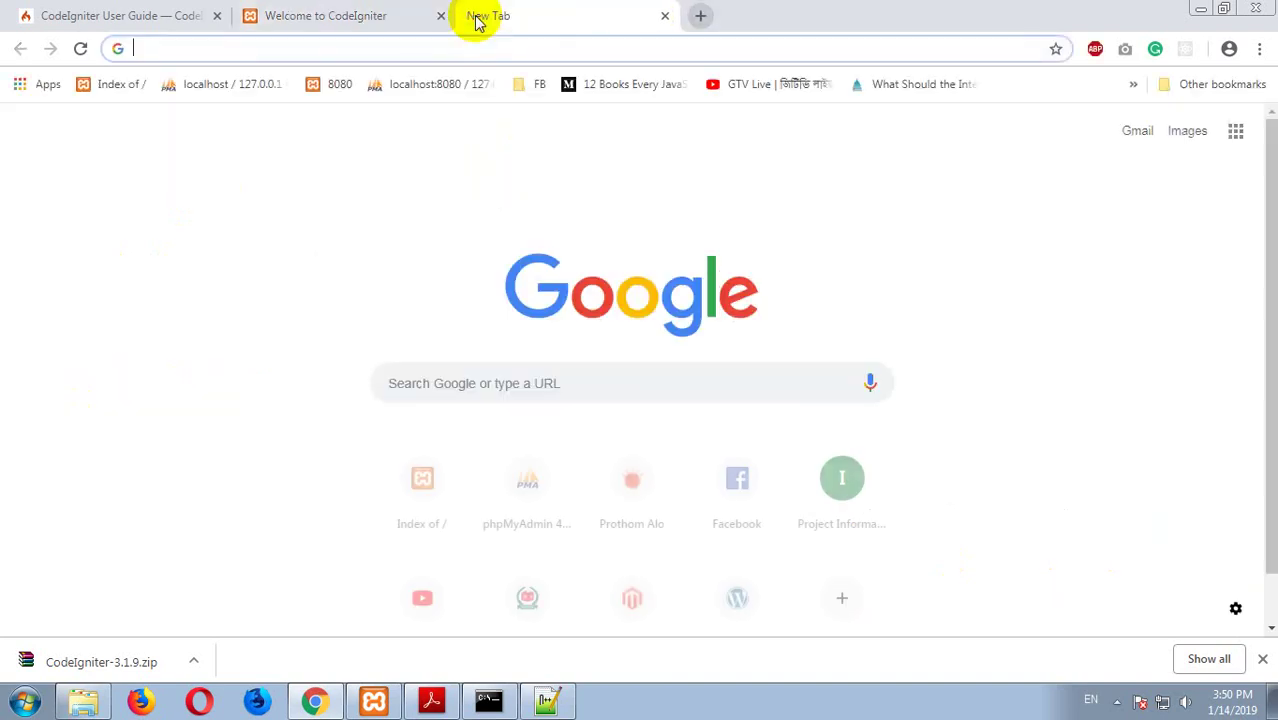
type("MVC")
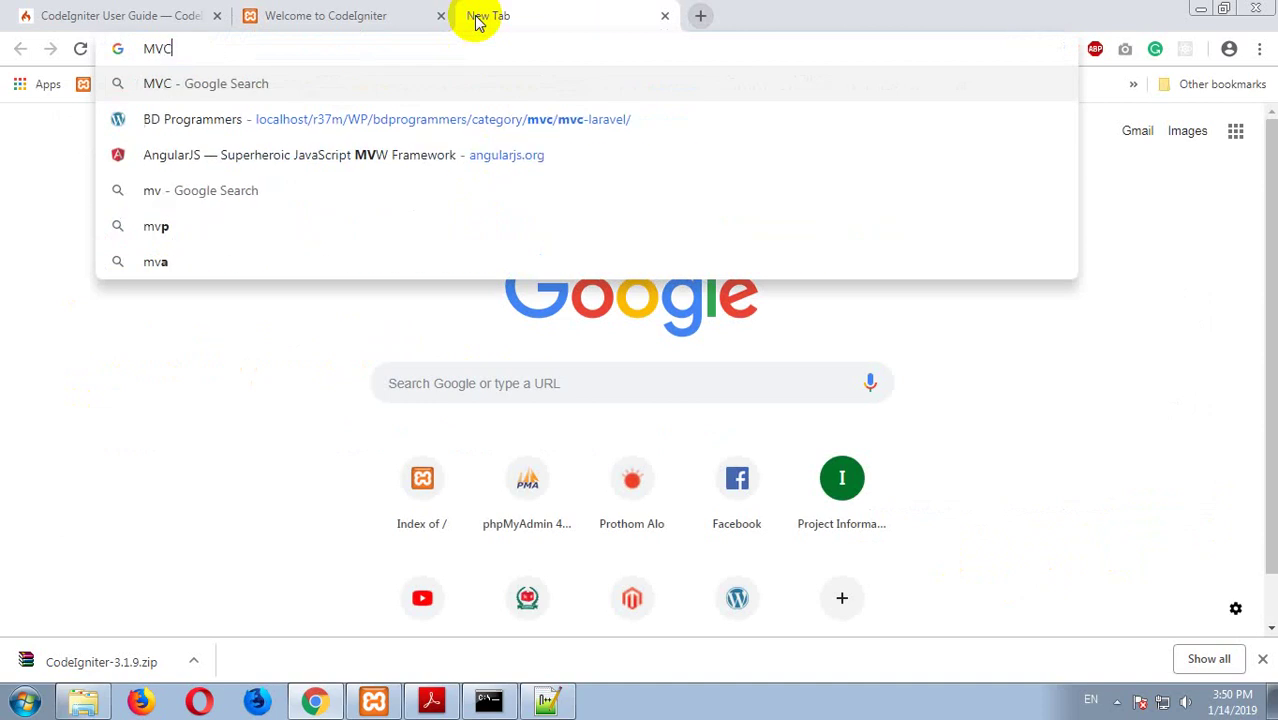
key("Return")
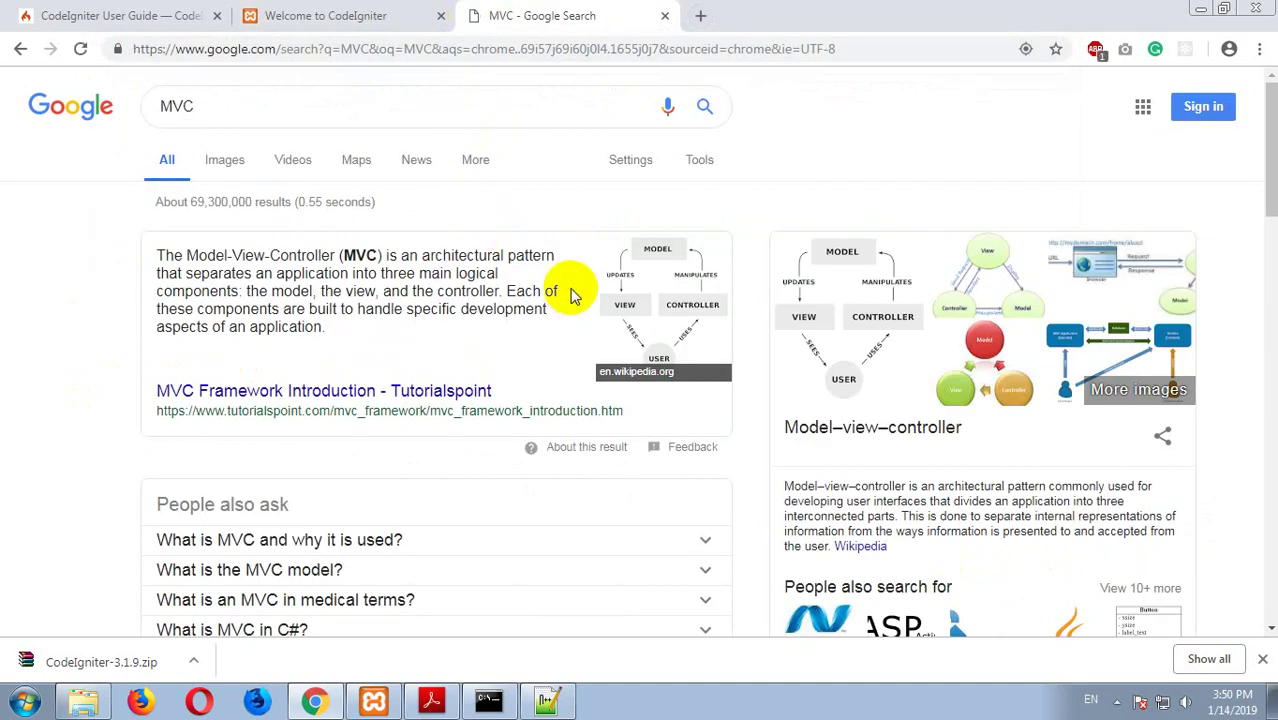
left_click(226, 166)
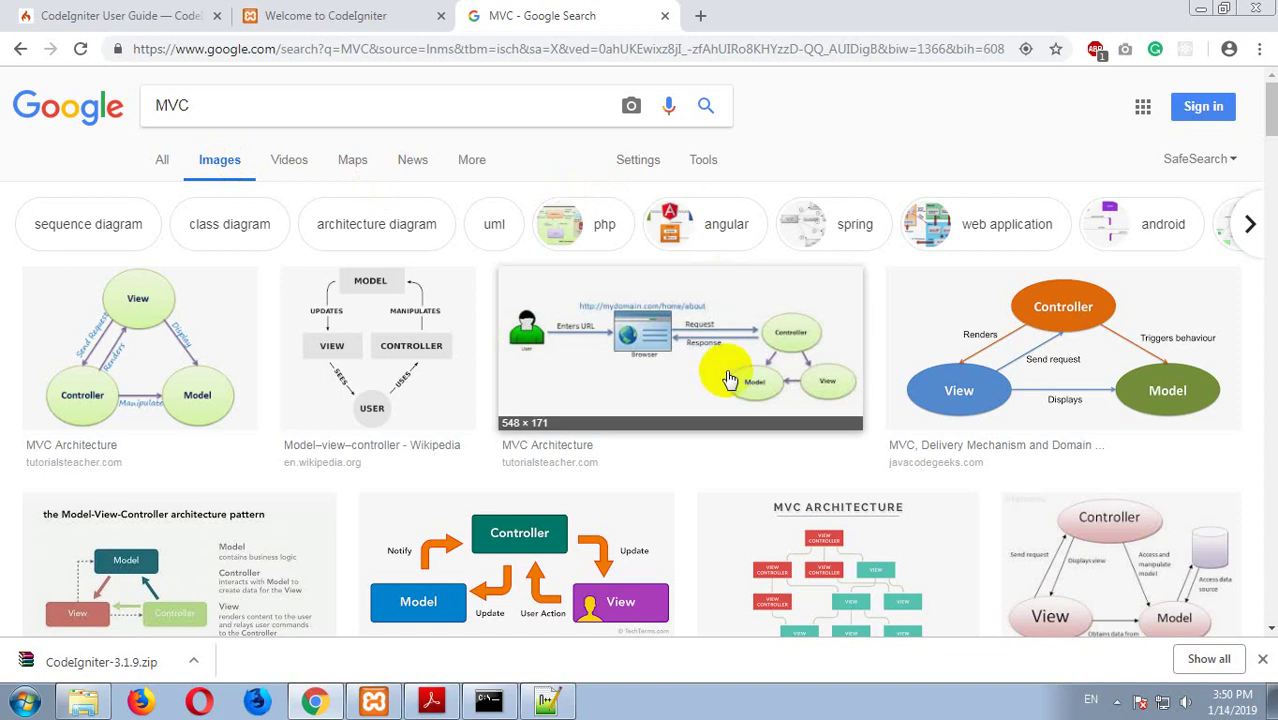
left_click(1040, 385)
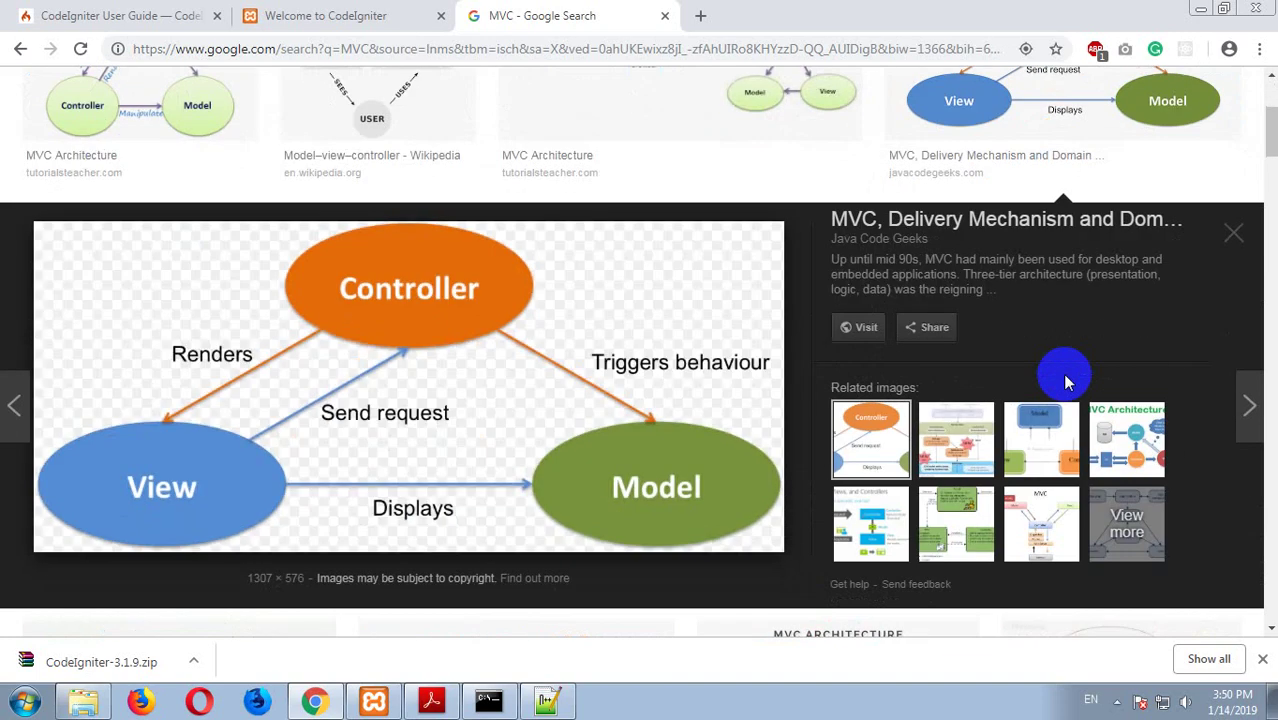